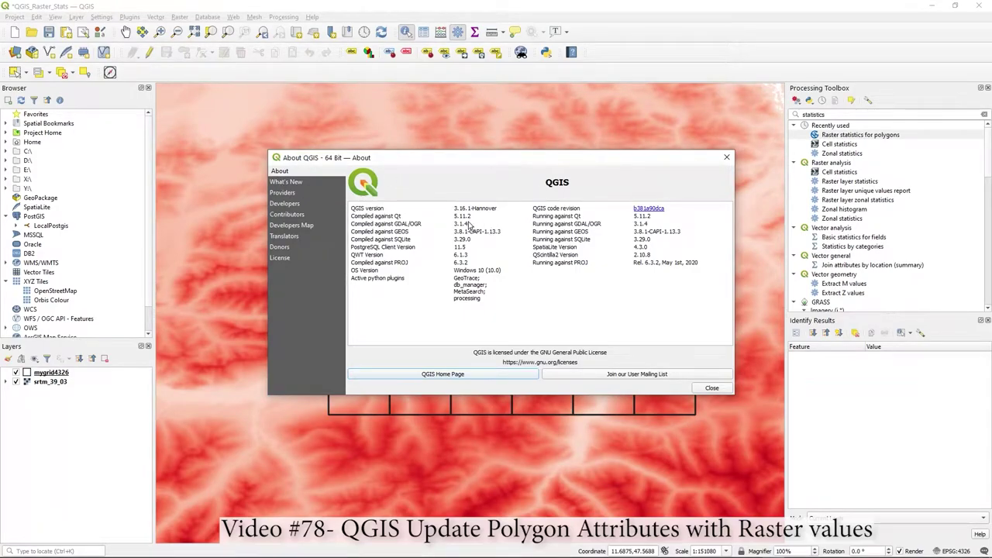
- Close the About QGIS window to reveal the grid over the elevation map
{"action": "left_click", "coordinate": [706, 388]}
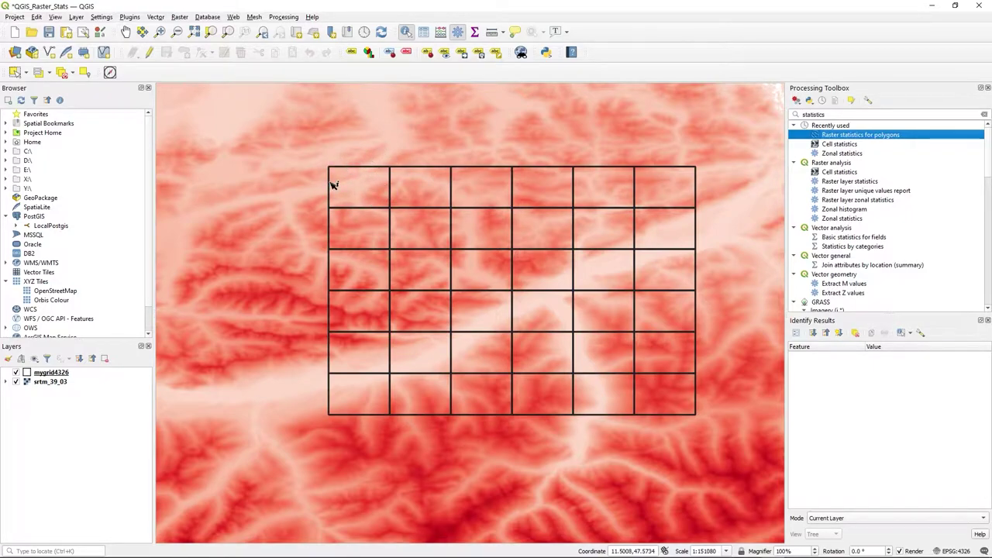
{"action": "scroll", "coordinate": [384, 246], "scroll_direction": "down", "scroll_amount": 1}
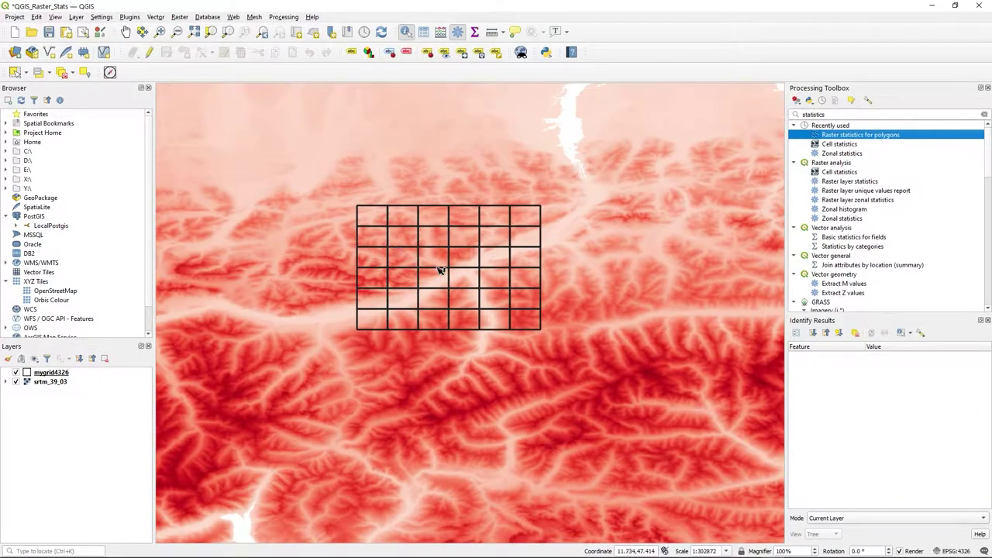
{"action": "scroll", "coordinate": [439, 270], "scroll_direction": "down", "scroll_amount": 1}
{"action": "scroll", "coordinate": [524, 320], "scroll_direction": "down", "scroll_amount": 1}
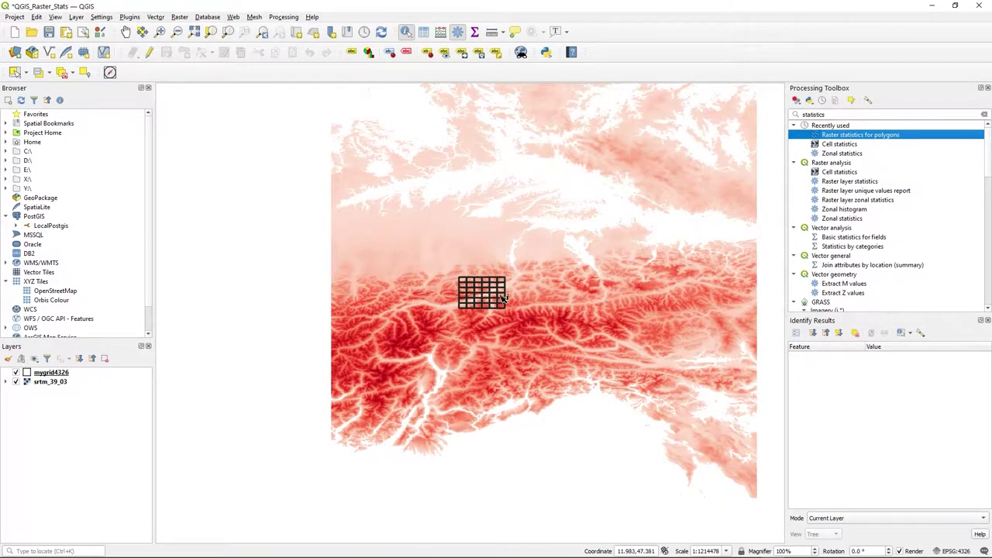
{"action": "scroll", "coordinate": [502, 298], "scroll_direction": "up", "scroll_amount": 1}
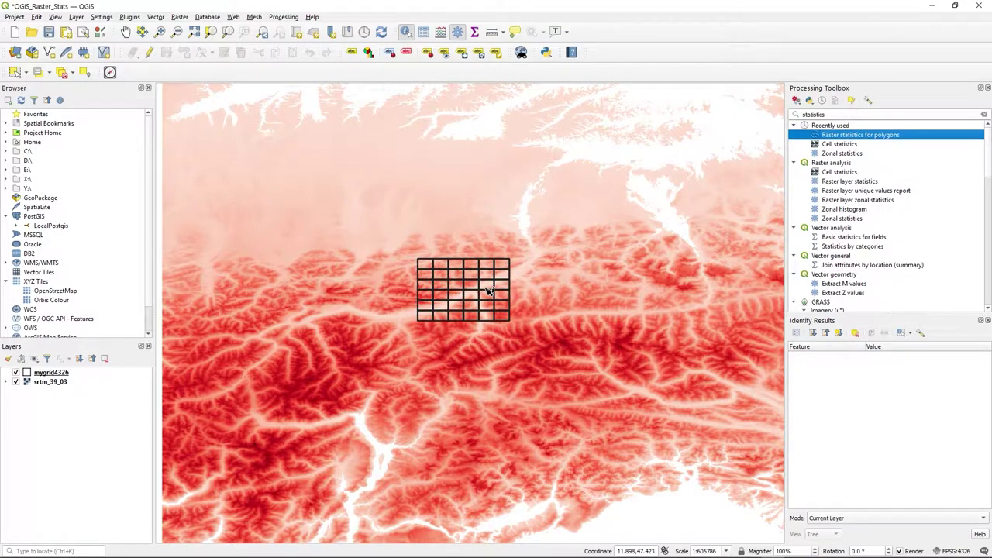
{"action": "scroll", "coordinate": [480, 289], "scroll_direction": "up", "scroll_amount": 1}
{"action": "scroll", "coordinate": [464, 287], "scroll_direction": "up", "scroll_amount": 1}
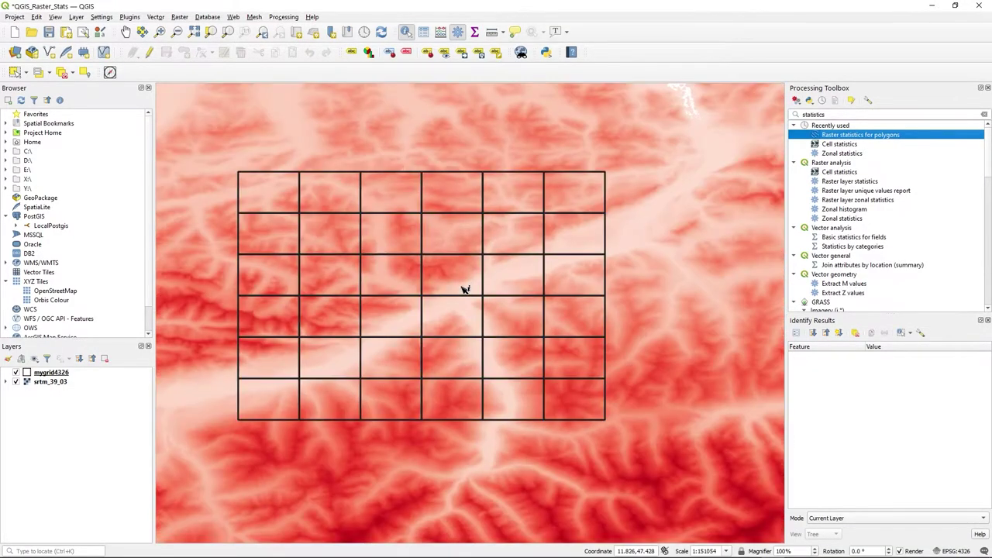
{"action": "scroll", "coordinate": [463, 289], "scroll_direction": "down", "scroll_amount": 1}
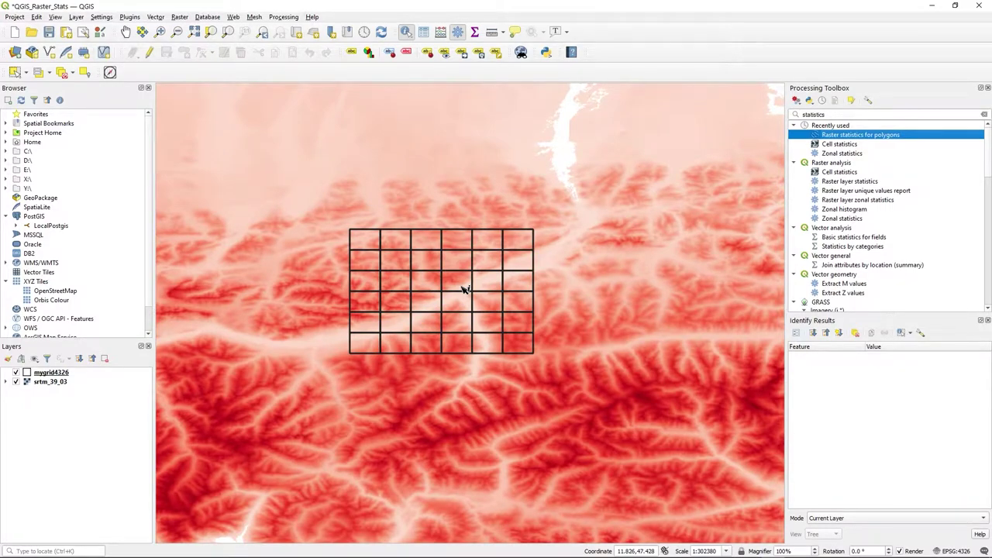
{"action": "scroll", "coordinate": [463, 288], "scroll_direction": "up", "scroll_amount": 1}
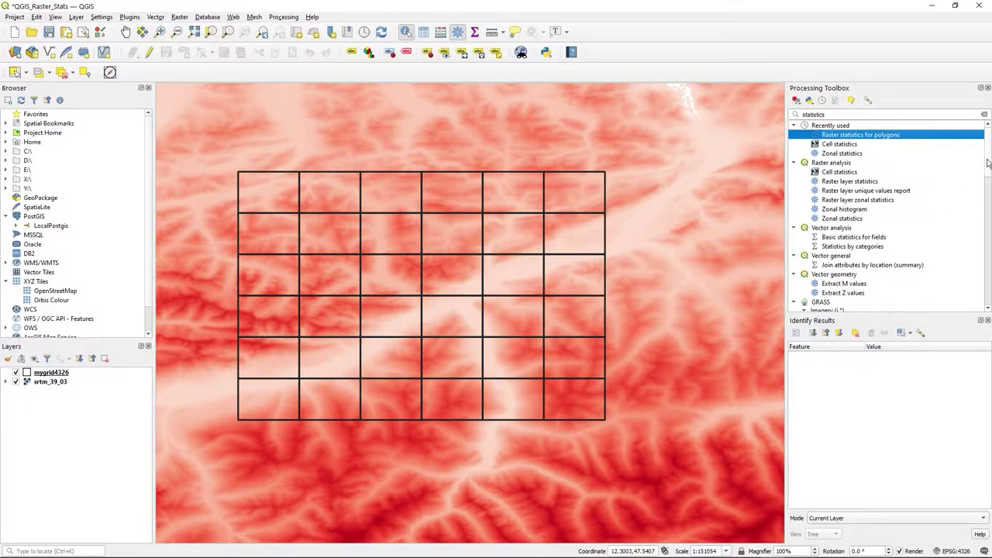
{"action": "left_click_drag", "start_coordinate": [987, 163], "coordinate": [982, 128]}
{"action": "left_click", "coordinate": [832, 115]}
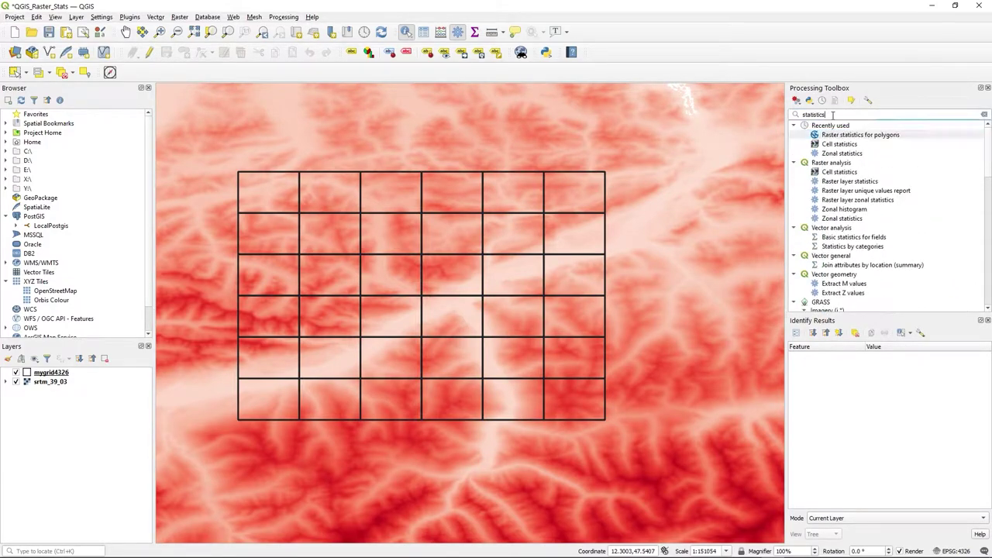
{"action": "double_click", "coordinate": [832, 115]}
{"action": "left_click", "coordinate": [833, 116]}
{"action": "left_click", "coordinate": [869, 101]}
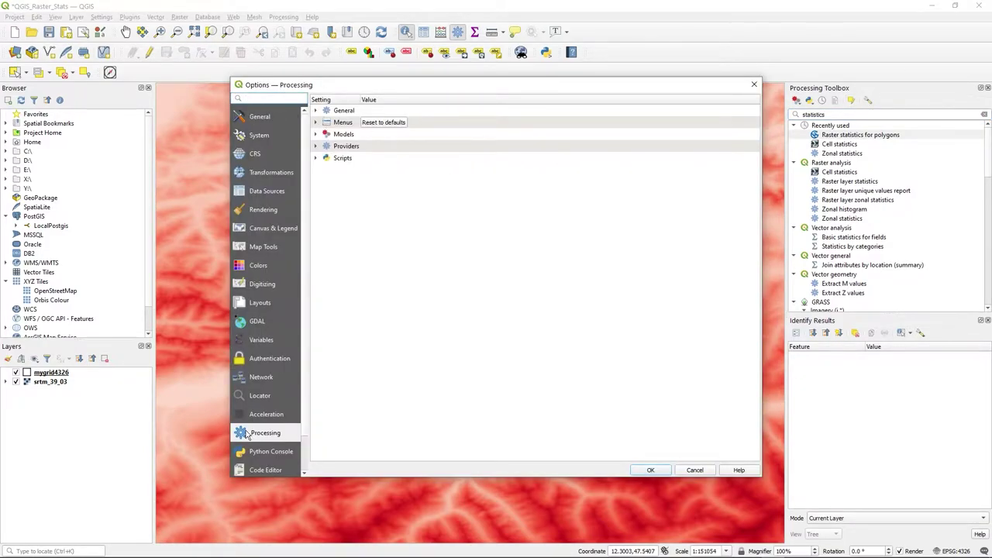
{"action": "left_click", "coordinate": [316, 146]}
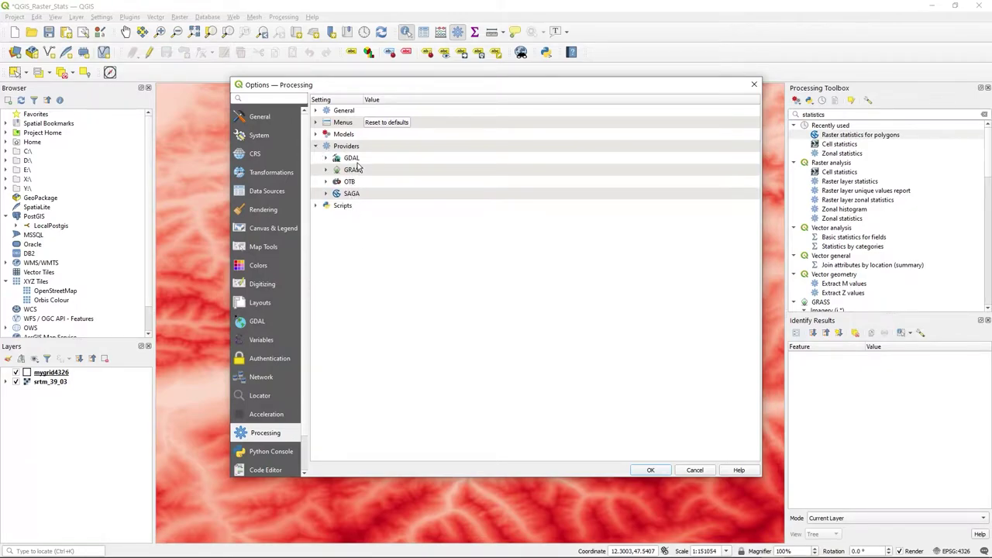
{"action": "left_click", "coordinate": [326, 194]}
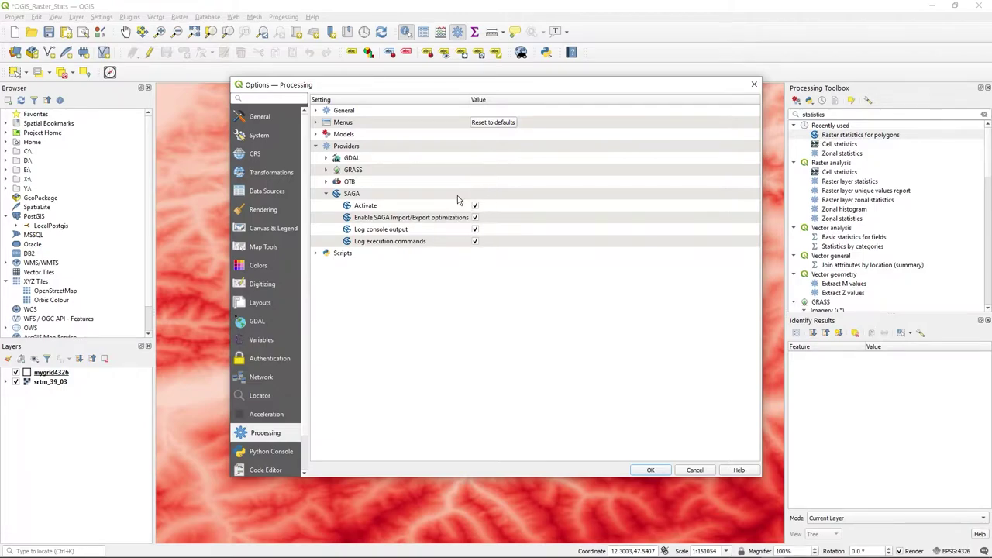
{"action": "left_click", "coordinate": [694, 471]}
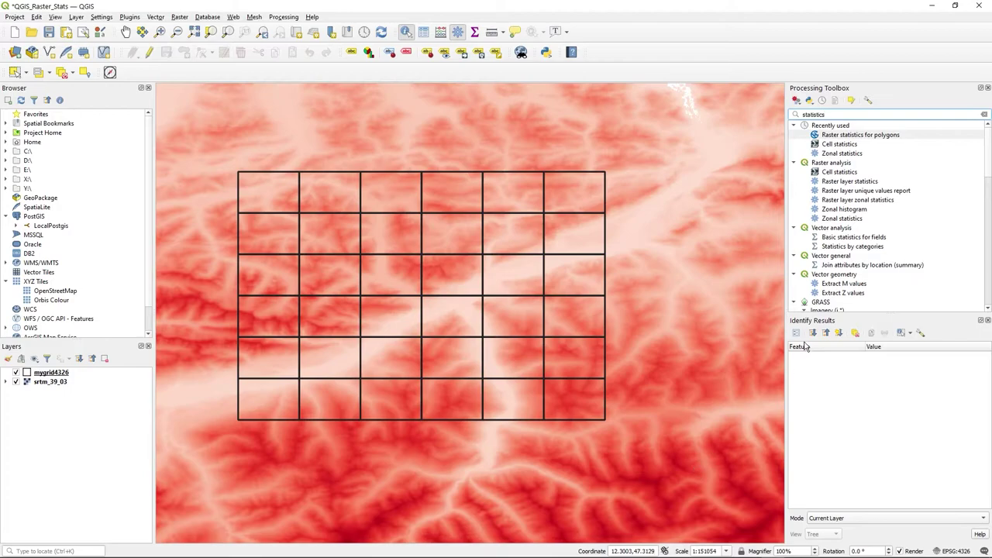
- Open Raster statistics for polygons from the Processing Toolbox and reposition its window
{"action": "left_click", "coordinate": [837, 136]}
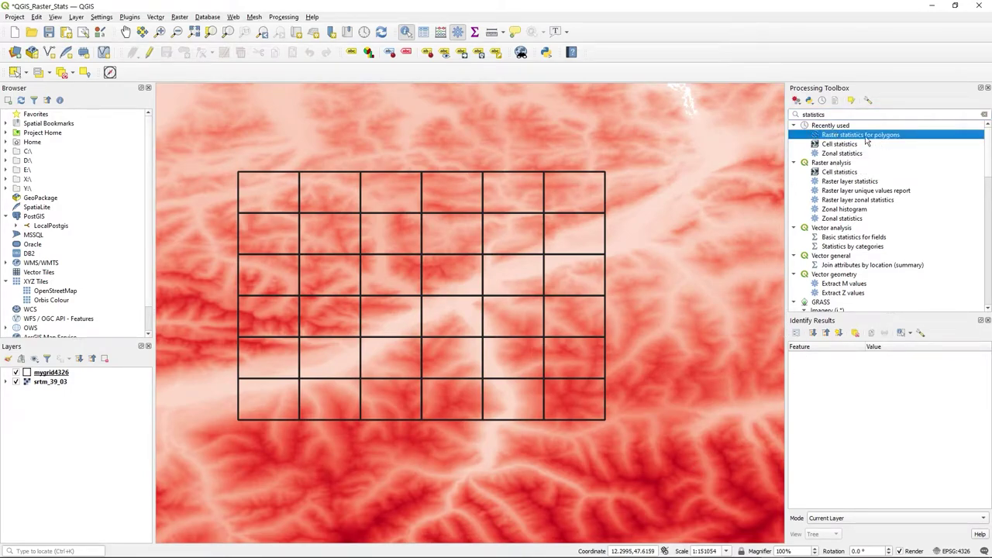
{"action": "double_click", "coordinate": [850, 138]}
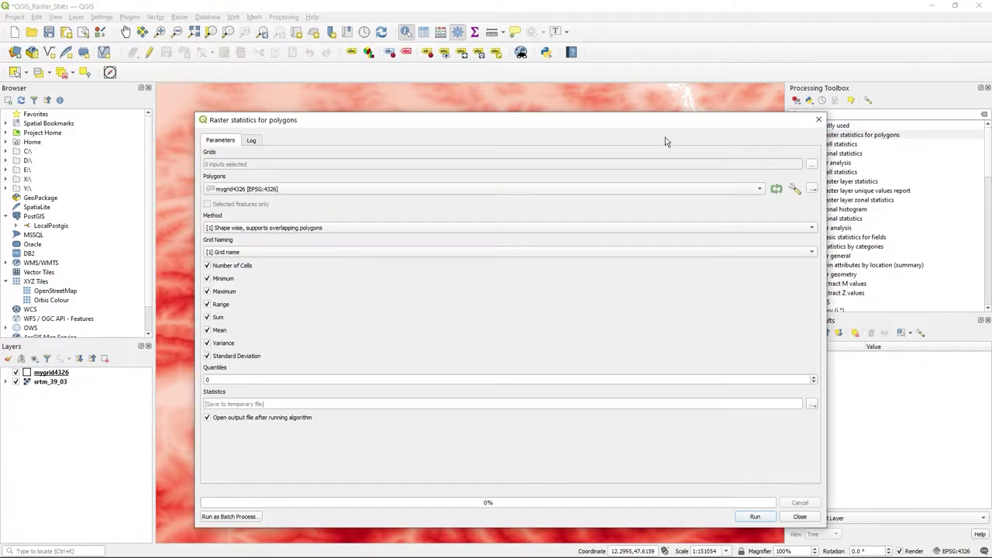
{"action": "left_click_drag", "start_coordinate": [590, 126], "coordinate": [558, 98]}
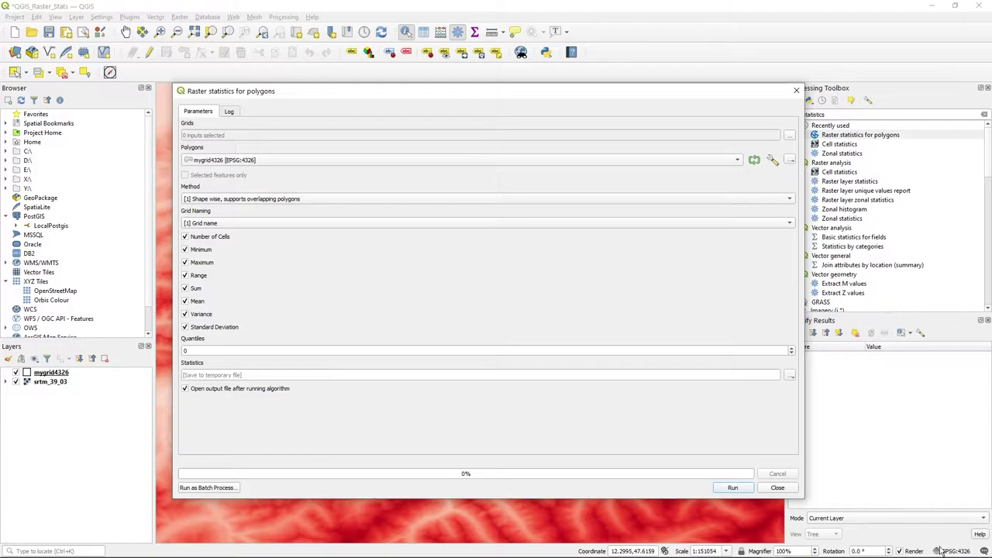
{"action": "mouse_move", "coordinate": [937, 536]}
{"action": "mouse_move", "coordinate": [556, 93]}
{"action": "left_mouse_down"}
{"action": "mouse_move", "coordinate": [547, 115]}
{"action": "mouse_move", "coordinate": [564, 200]}
{"action": "mouse_move", "coordinate": [689, 103]}
{"action": "mouse_move", "coordinate": [591, 248]}
{"action": "mouse_move", "coordinate": [573, 336]}
{"action": "mouse_move", "coordinate": [537, 93]}
{"action": "mouse_move", "coordinate": [547, 99]}
{"action": "left_mouse_up"}
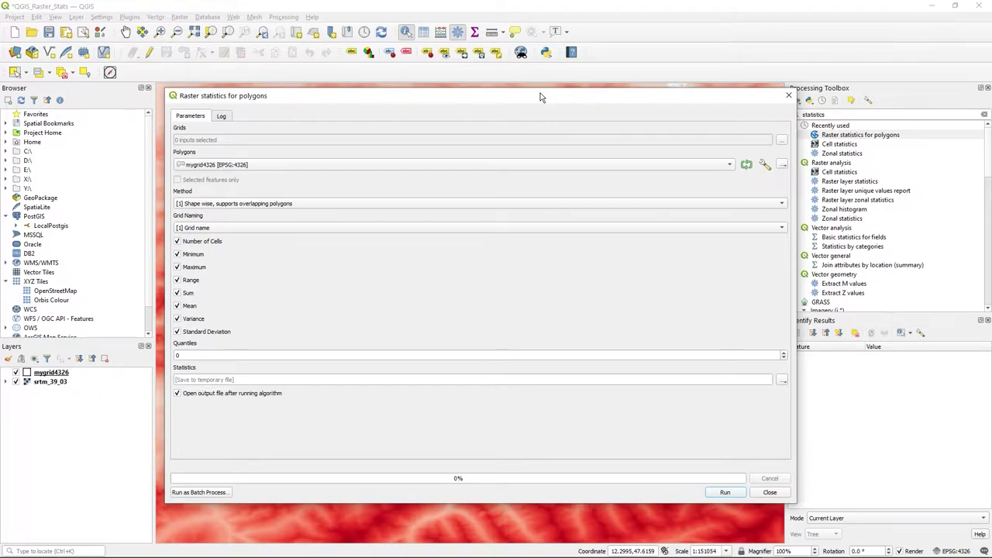
{"action": "mouse_move", "coordinate": [539, 91]}
{"action": "left_mouse_down"}
{"action": "mouse_move", "coordinate": [538, 61]}
{"action": "mouse_move", "coordinate": [536, 85]}
{"action": "left_mouse_up"}
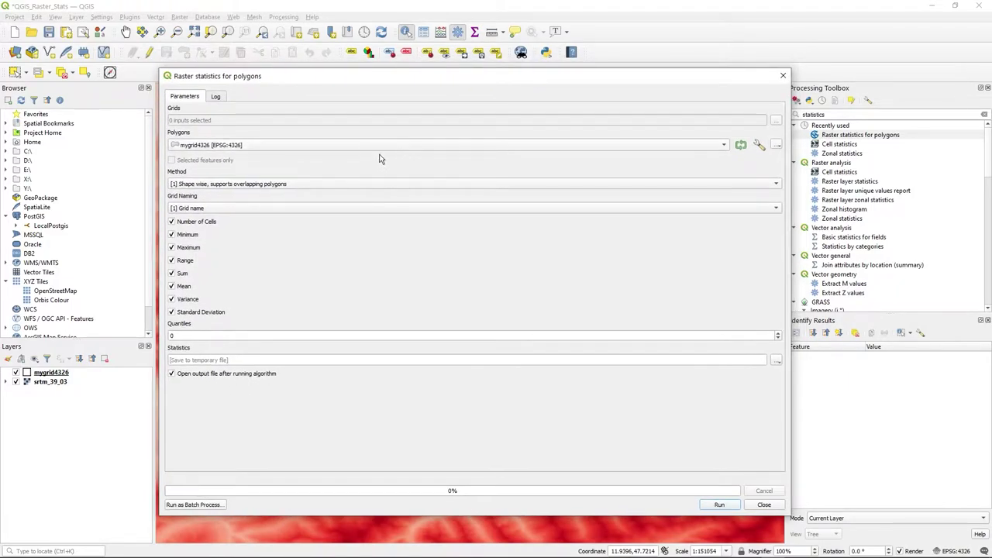
- Confirm mygrid4326 as the Polygons layer
{"action": "left_click", "coordinate": [201, 145]}
{"action": "left_click", "coordinate": [310, 161]}
{"action": "left_click", "coordinate": [271, 145]}
{"action": "left_click", "coordinate": [270, 146]}
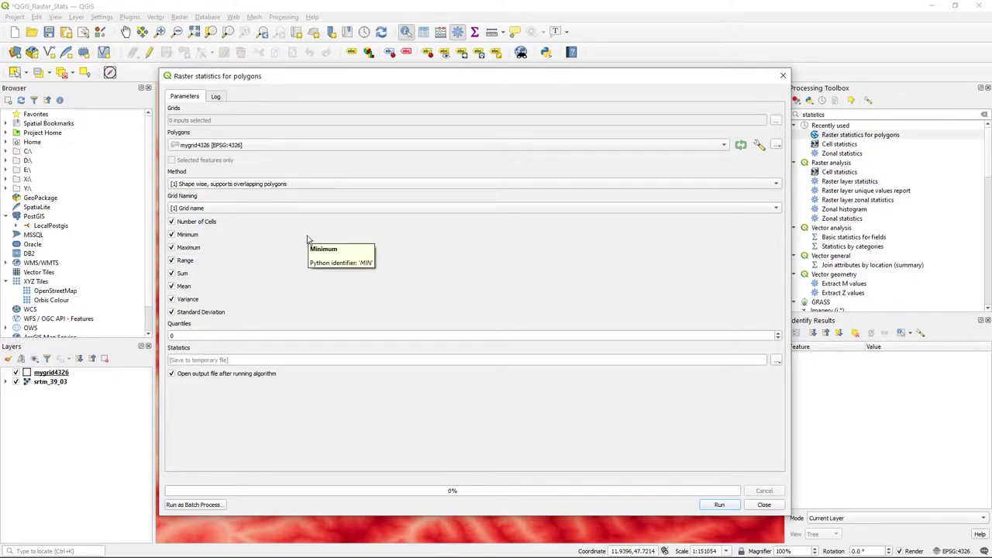
- Set the statistics method to Standard and the field naming to Grid number
{"action": "left_click", "coordinate": [266, 184]}
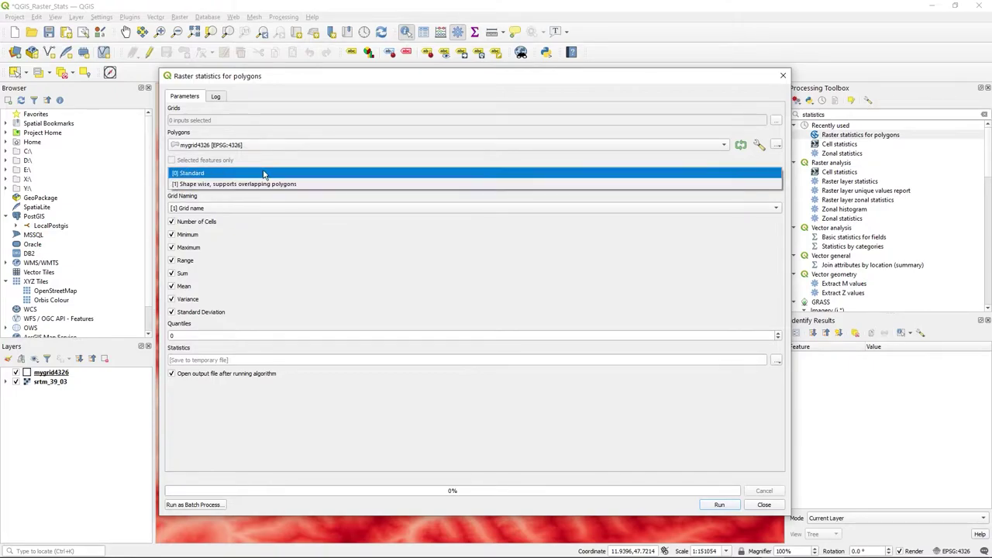
{"action": "left_click", "coordinate": [263, 174]}
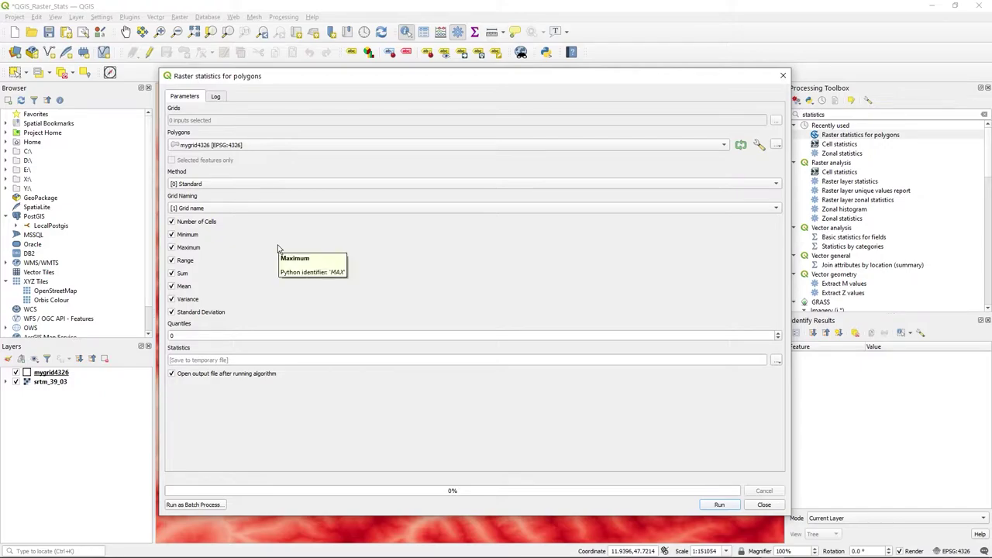
{"action": "left_click", "coordinate": [258, 209]}
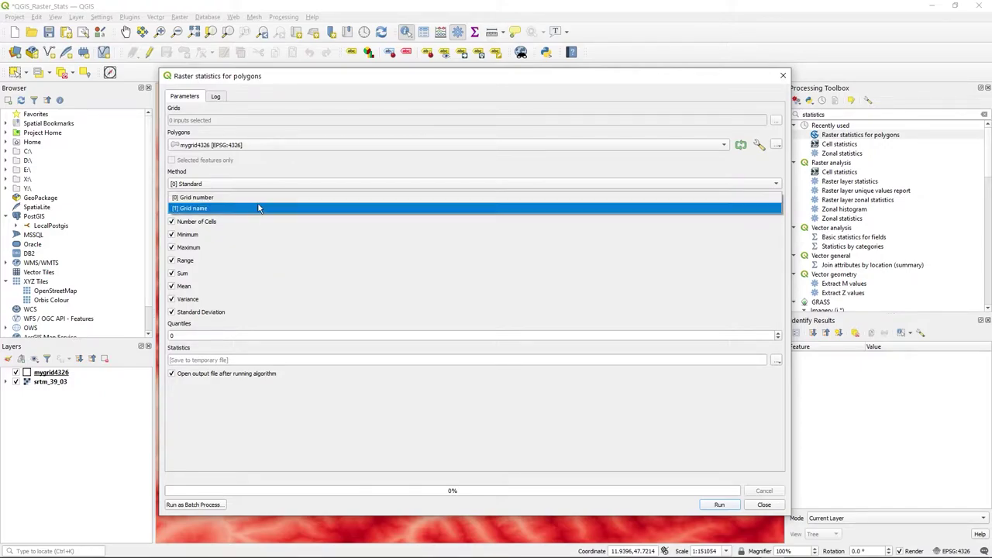
{"action": "left_click", "coordinate": [258, 197]}
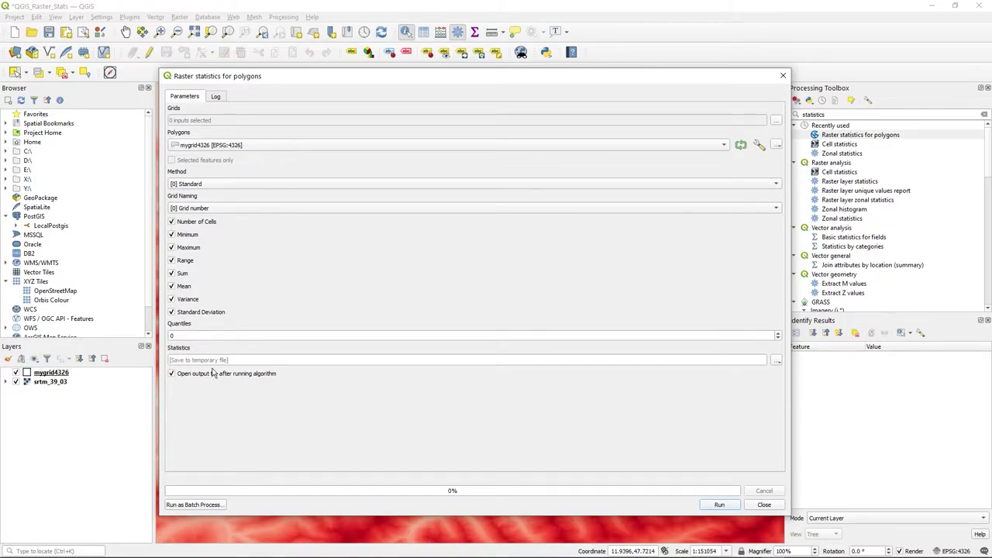
- Set the Statistics output path to c:\temp\myrasterdata.shp
{"action": "left_click", "coordinate": [186, 360]}
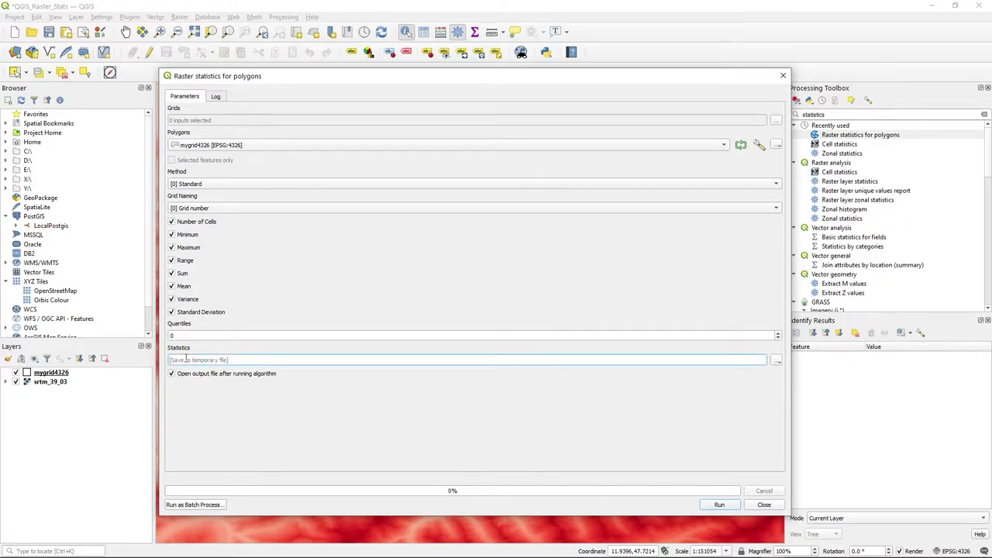
{"action": "type", "text": "c:\\temp\\mydata.shp"}
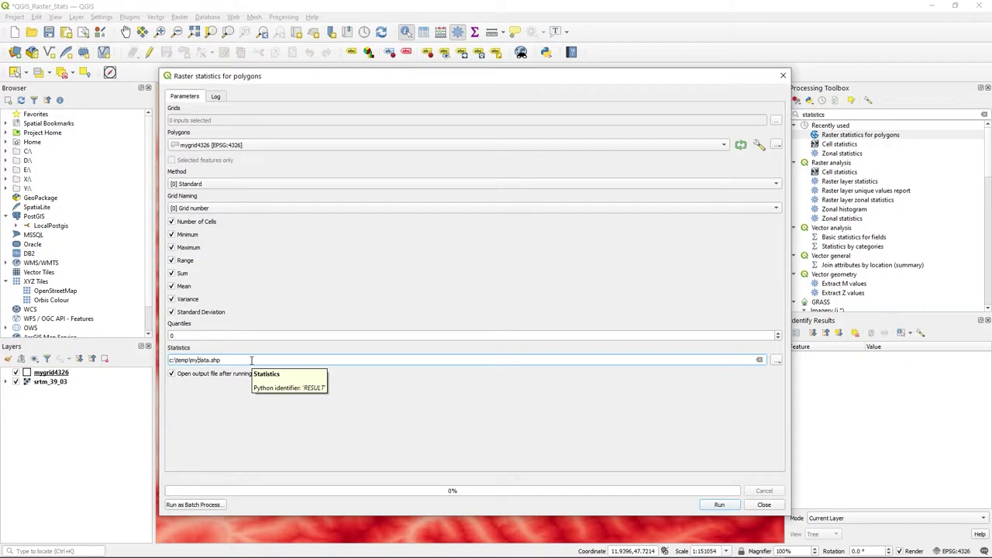
{"action": "type", "text": "raster"}
{"action": "left_click", "coordinate": [251, 360]}
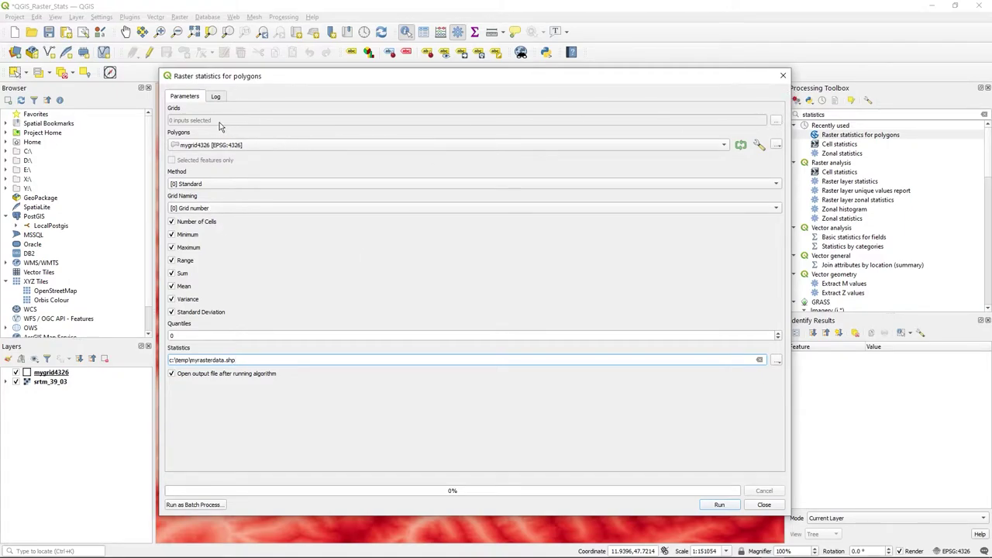
- Choose srtm_39_03 as the only input grid and verify the selection
{"action": "left_click", "coordinate": [177, 113]}
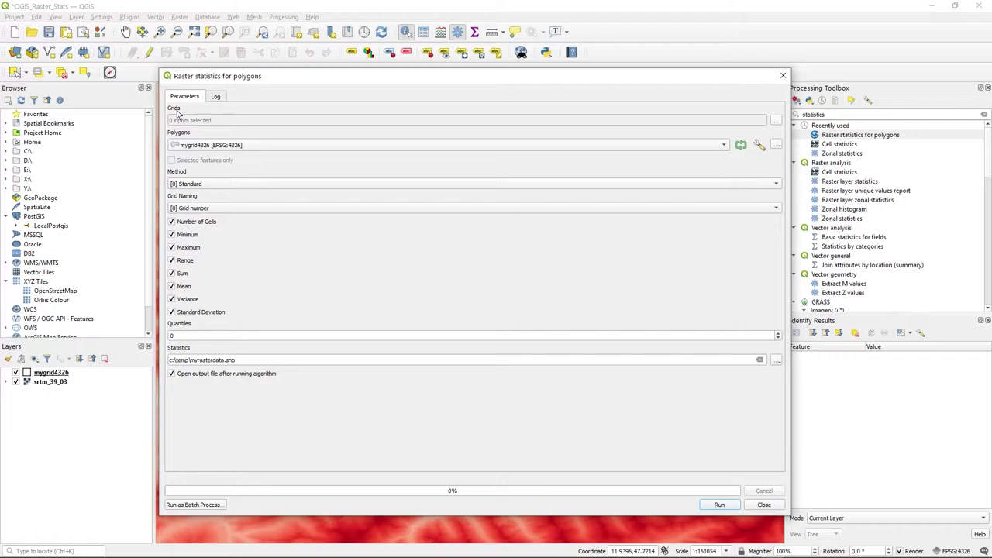
{"action": "left_click", "coordinate": [774, 121]}
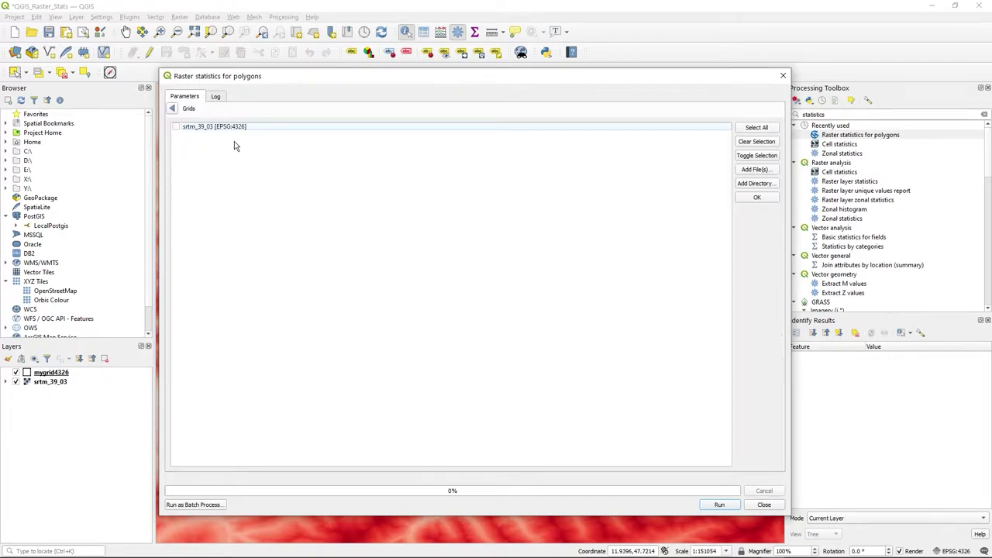
{"action": "left_click", "coordinate": [175, 127]}
{"action": "left_click", "coordinate": [172, 110]}
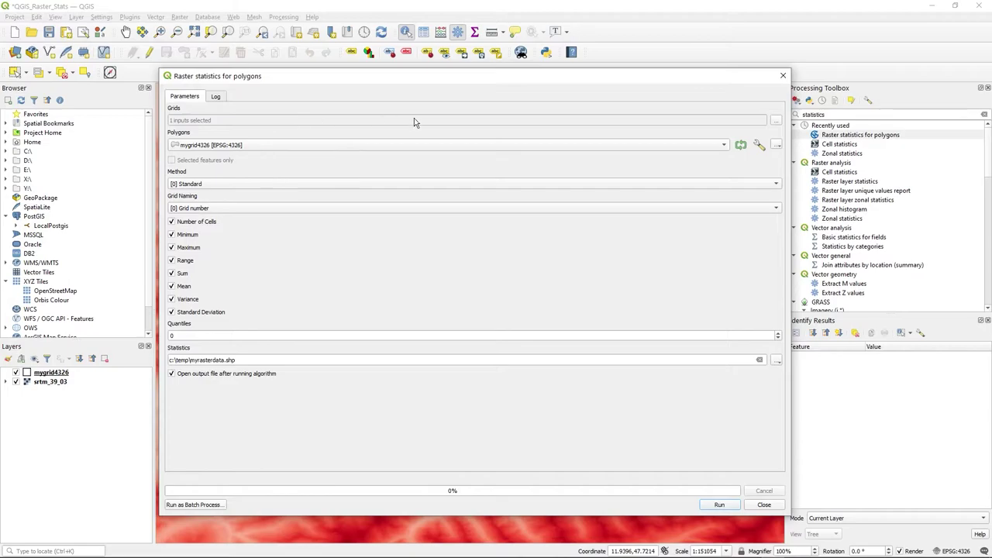
{"action": "left_click", "coordinate": [776, 121]}
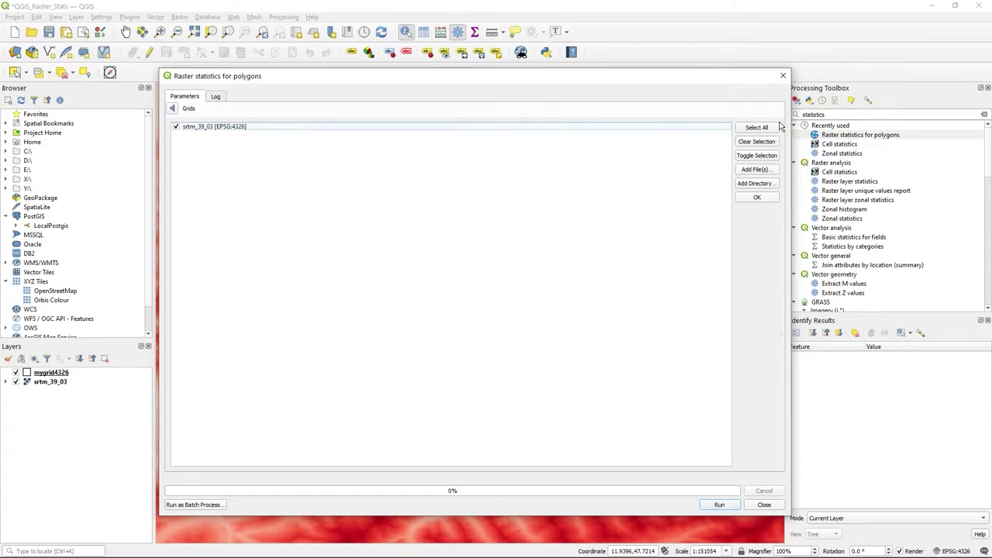
{"action": "left_click", "coordinate": [175, 109]}
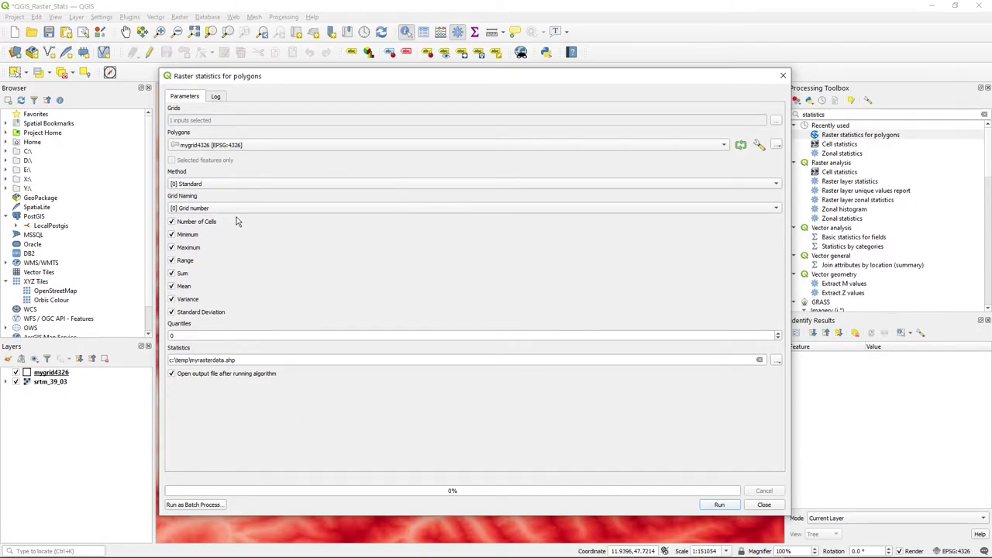
- Run the statistics tool, close it when finished, and select the new myrasterdata layer
{"action": "left_click", "coordinate": [719, 504]}
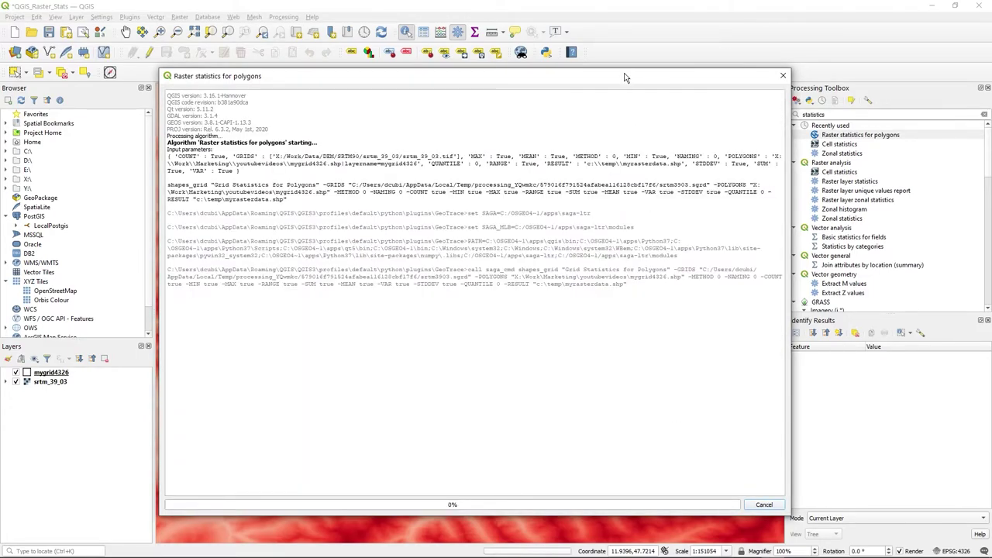
{"action": "left_click_drag", "start_coordinate": [626, 78], "coordinate": [597, 55]}
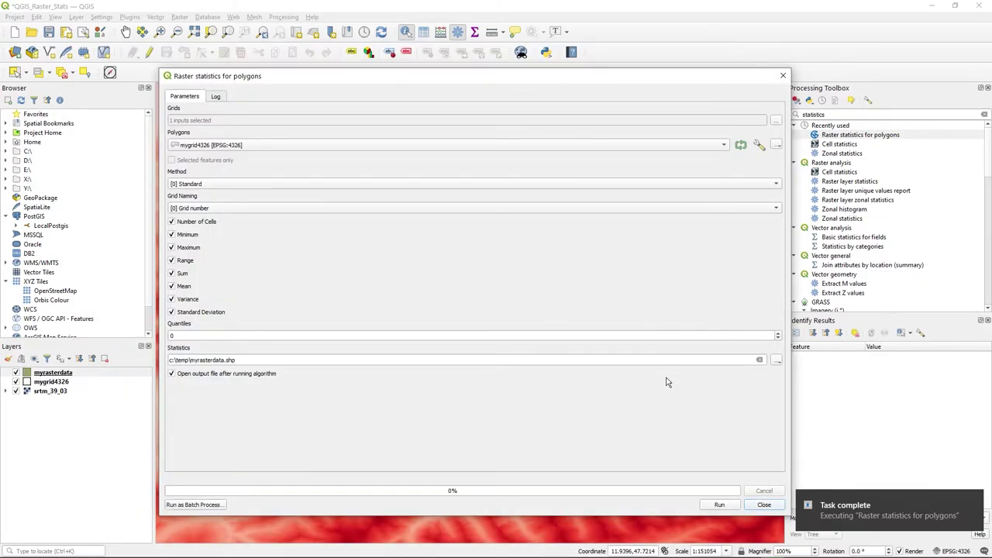
{"action": "left_click", "coordinate": [764, 504]}
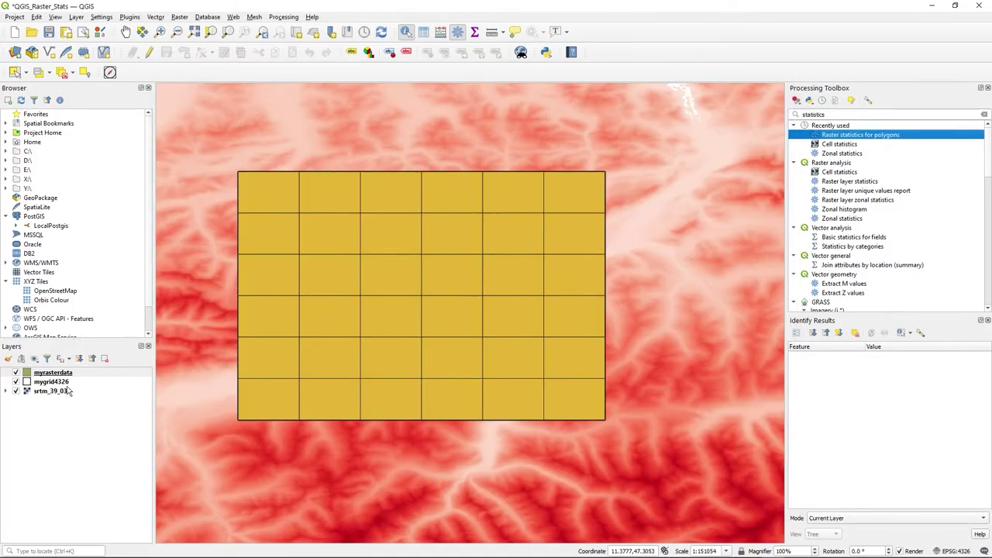
{"action": "left_click", "coordinate": [16, 385]}
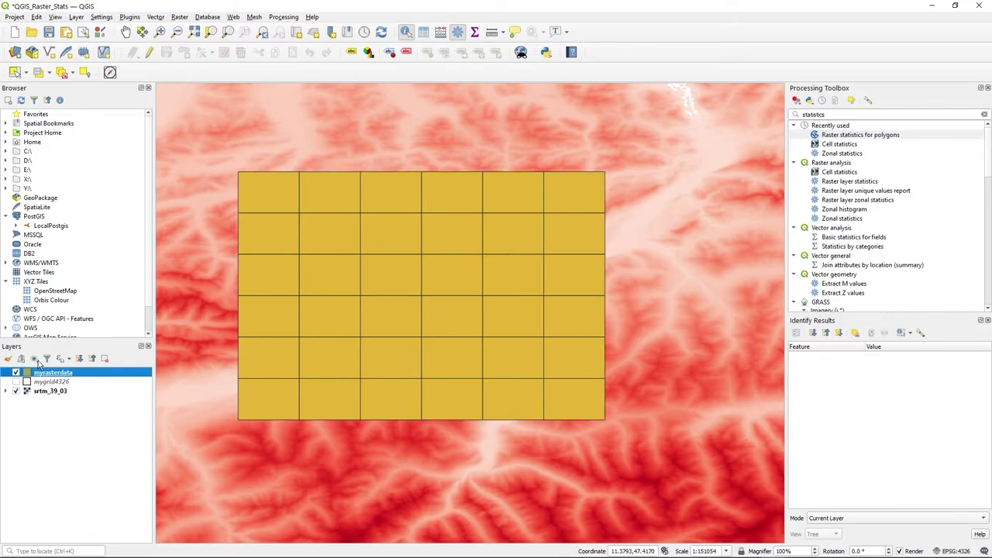
- Toggle myrasterdata's visibility off and on, leaving it visible
{"action": "left_click", "coordinate": [16, 373]}
{"action": "left_click", "coordinate": [16, 372]}
{"action": "left_click", "coordinate": [16, 372]}
{"action": "left_click", "coordinate": [16, 373]}
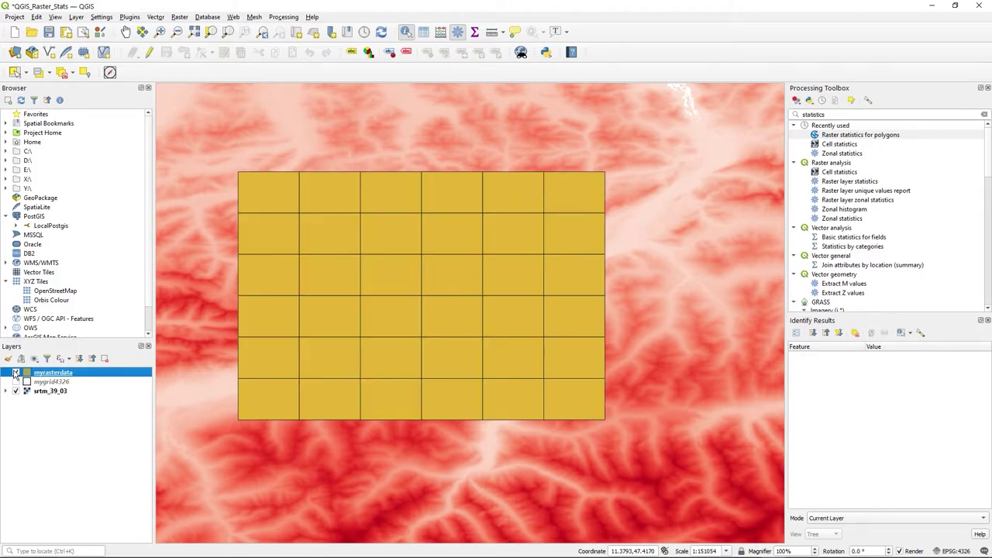
- Identify cells A1 through D5, ending on D5: min 527, max 2302, mean about 1291
{"action": "left_click", "coordinate": [262, 198]}
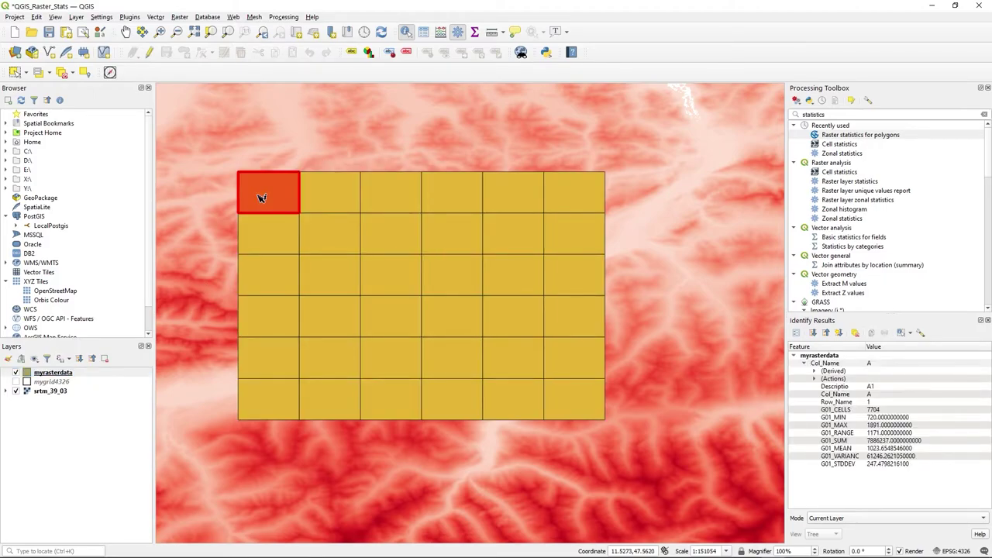
{"action": "left_click", "coordinate": [354, 205]}
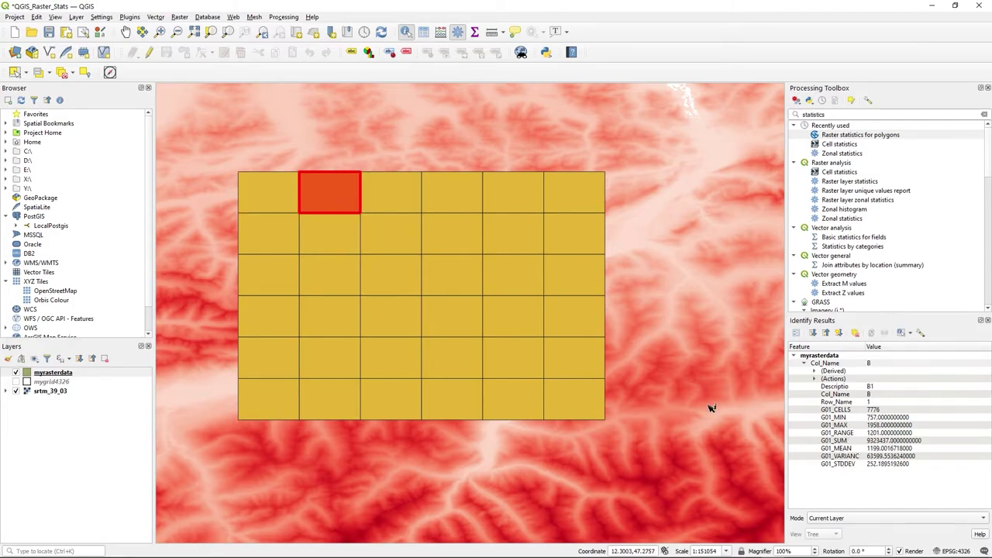
{"action": "left_click", "coordinate": [458, 219]}
{"action": "left_click", "coordinate": [453, 235]}
{"action": "left_click", "coordinate": [452, 272]}
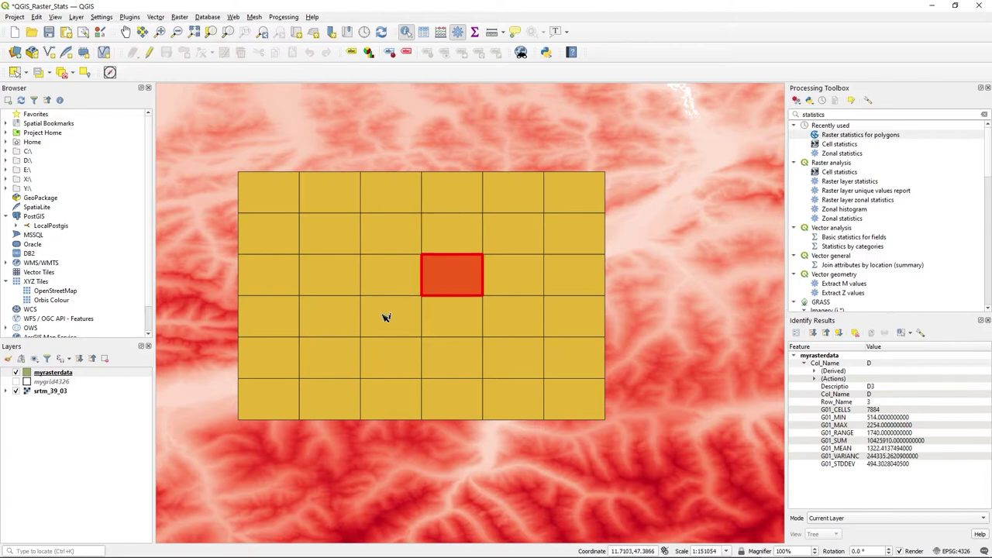
{"action": "left_click", "coordinate": [385, 317]}
{"action": "left_click", "coordinate": [324, 342]}
{"action": "left_click", "coordinate": [297, 361]}
{"action": "left_click", "coordinate": [410, 372]}
{"action": "left_click", "coordinate": [469, 370]}
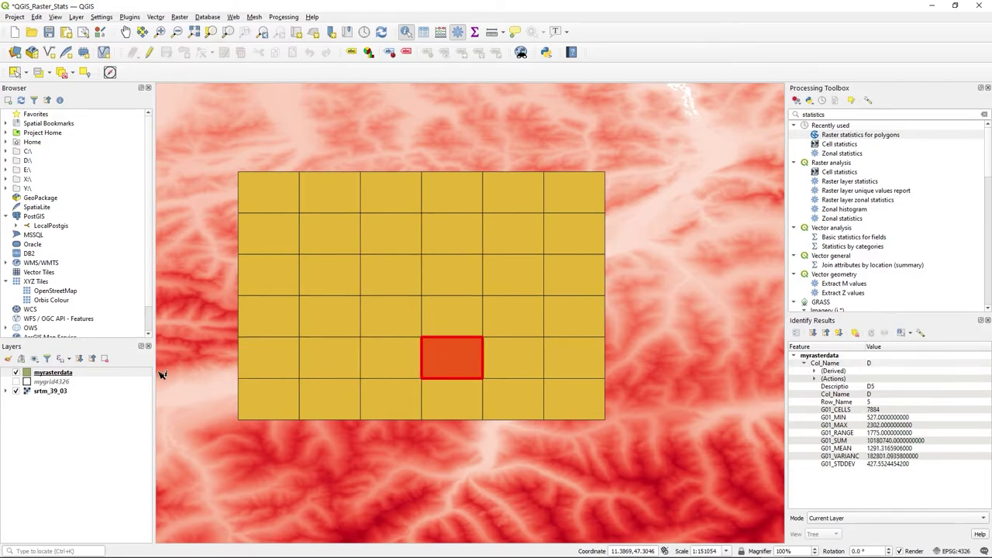
- Give myrasterdata Single Labels from G01_MEAN and bring up the label expression editor
{"action": "double_click", "coordinate": [65, 375]}
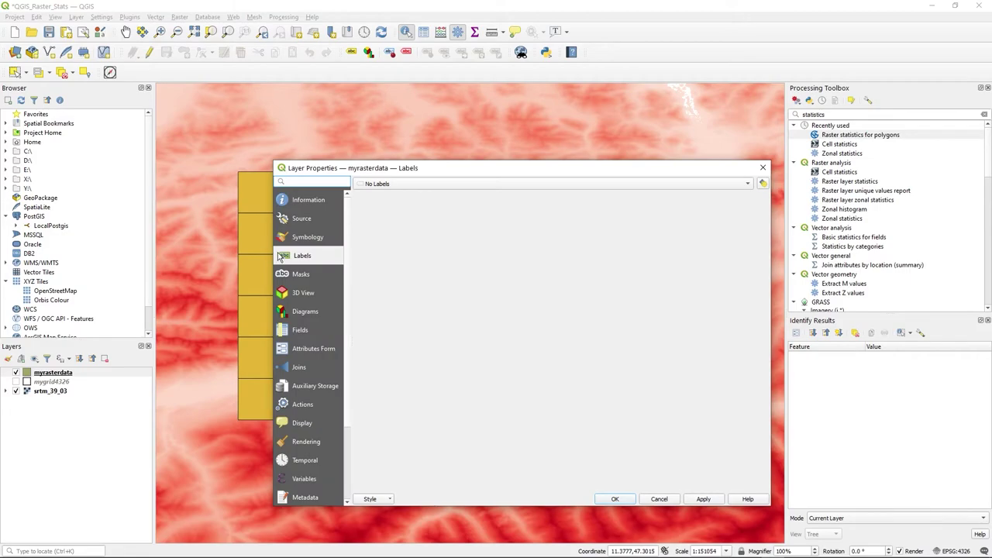
{"action": "left_click", "coordinate": [424, 184]}
{"action": "left_click", "coordinate": [388, 192]}
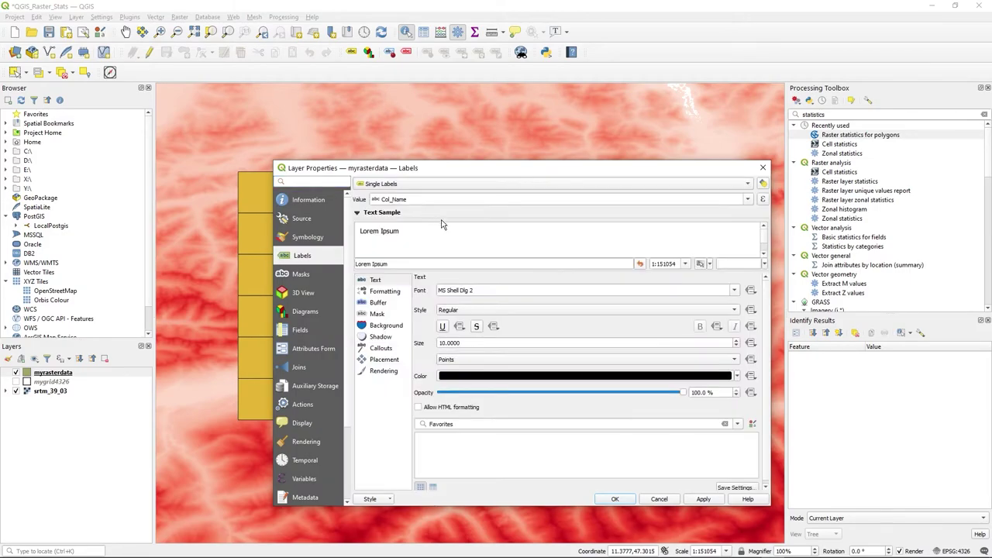
{"action": "left_click", "coordinate": [748, 200]}
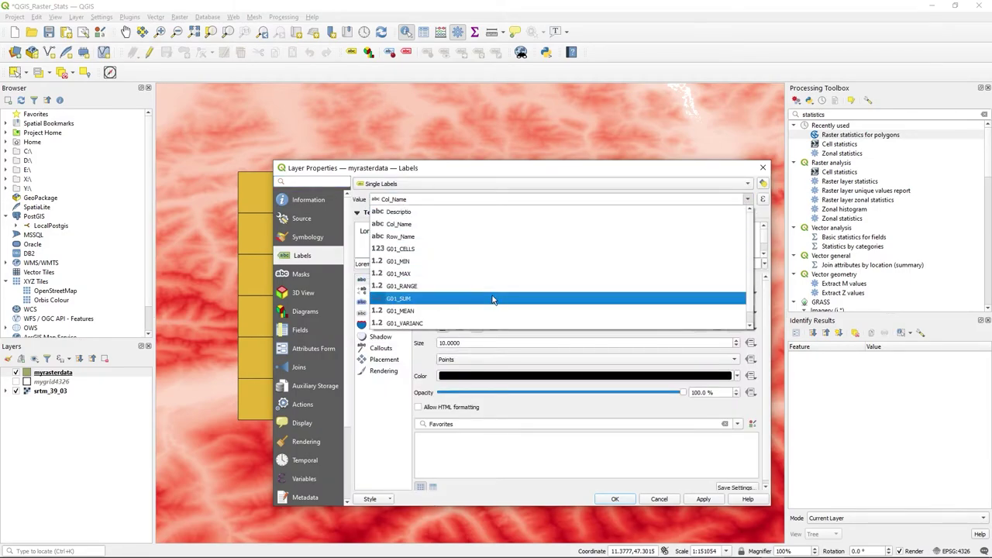
{"action": "left_click", "coordinate": [463, 312]}
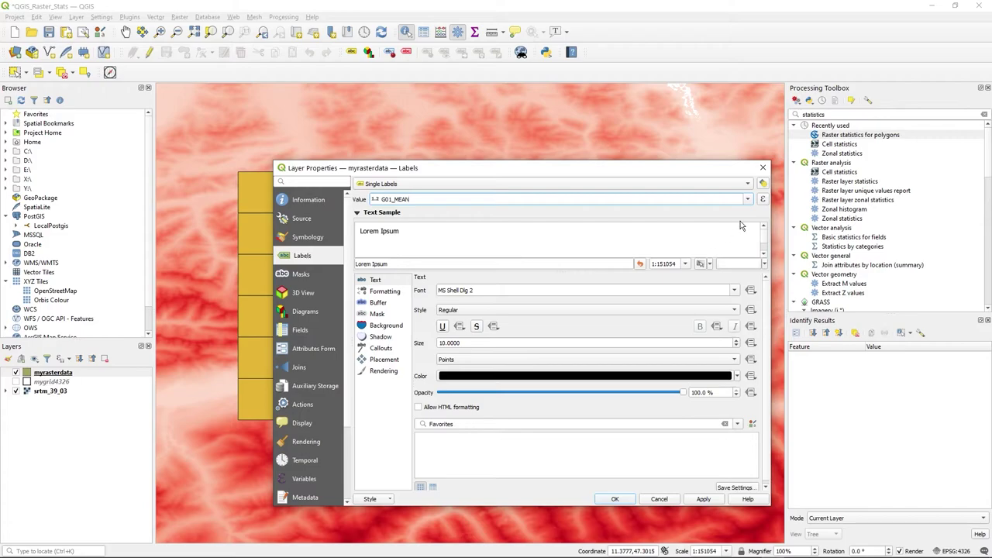
{"action": "left_click", "coordinate": [762, 199]}
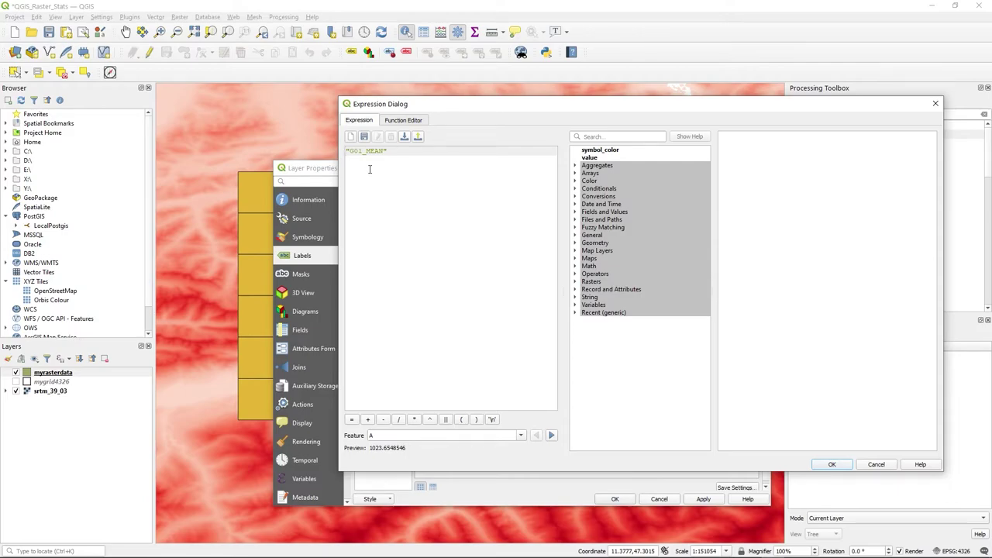
- Change the label expression to round("G01_MEAN") and apply it to the layer
{"action": "left_click", "coordinate": [575, 266]}
{"action": "scroll", "coordinate": [612, 364], "scroll_direction": "down", "scroll_amount": 2}
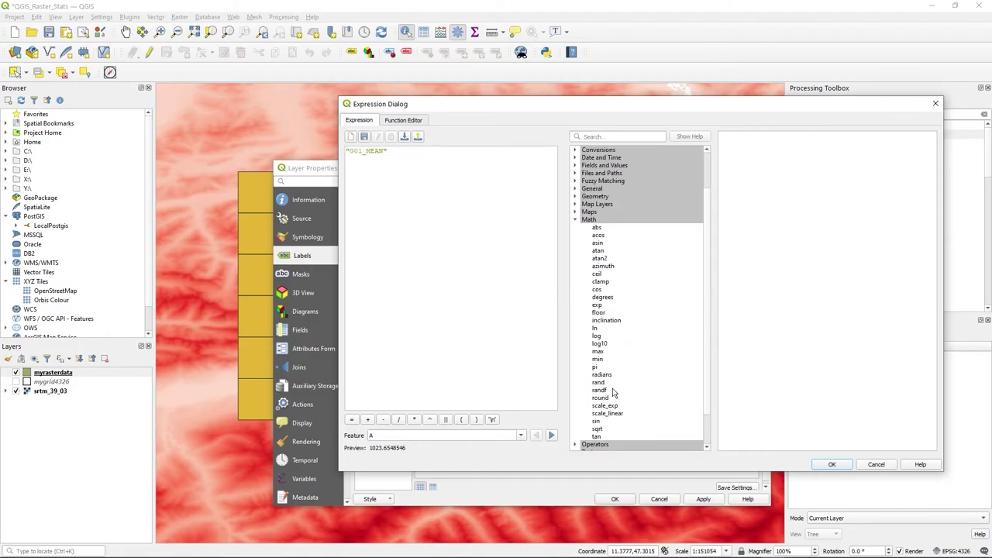
{"action": "double_click", "coordinate": [602, 398]}
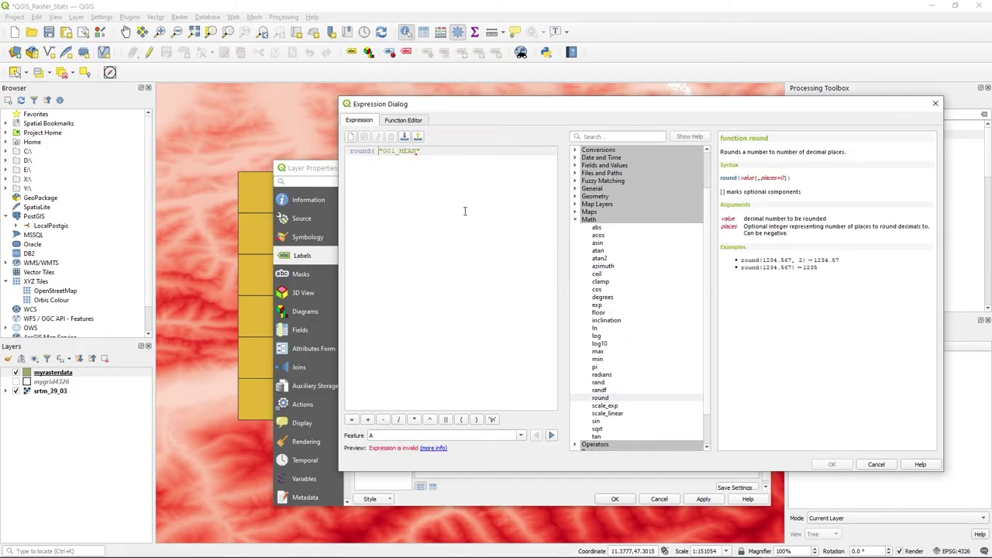
{"action": "type", "text": ")"}
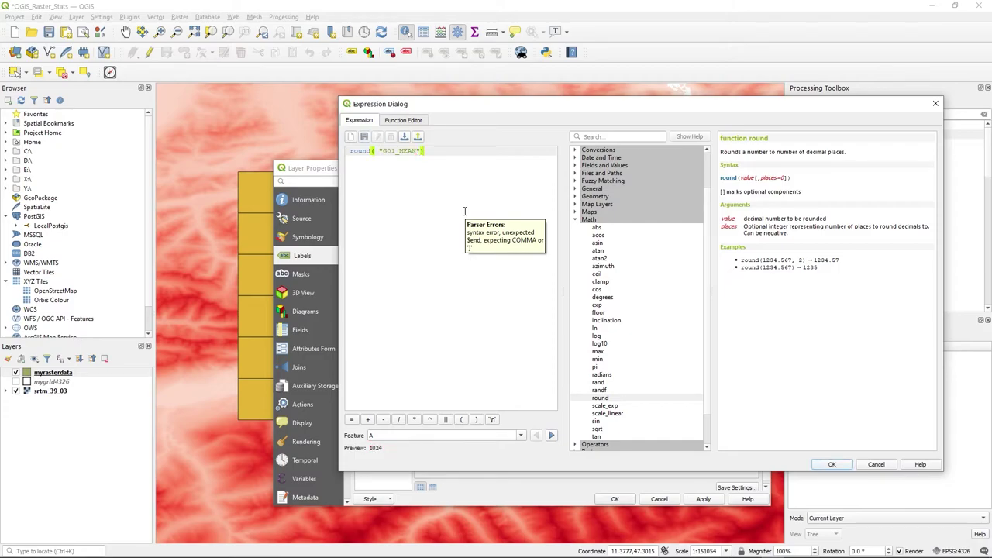
{"action": "left_click", "coordinate": [831, 465]}
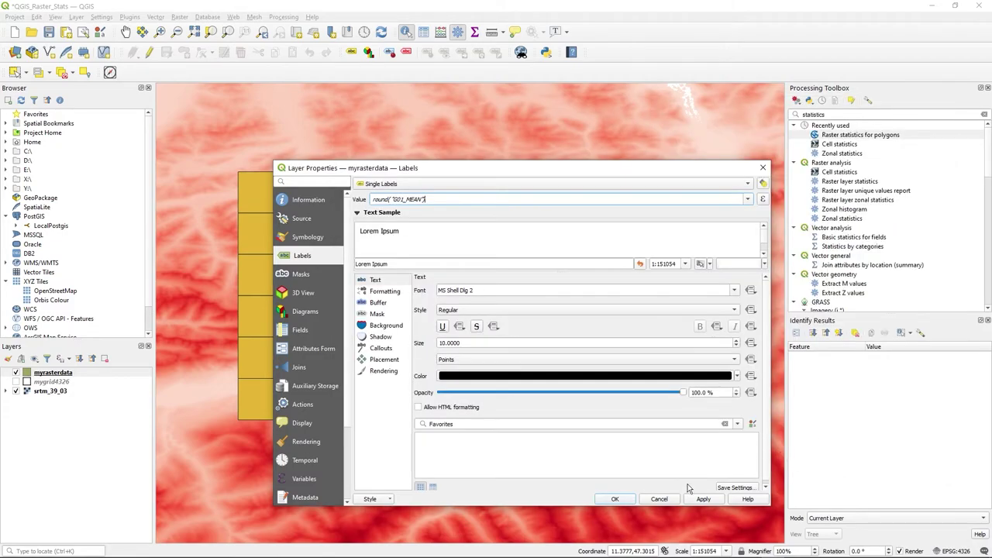
{"action": "left_click", "coordinate": [614, 498]}
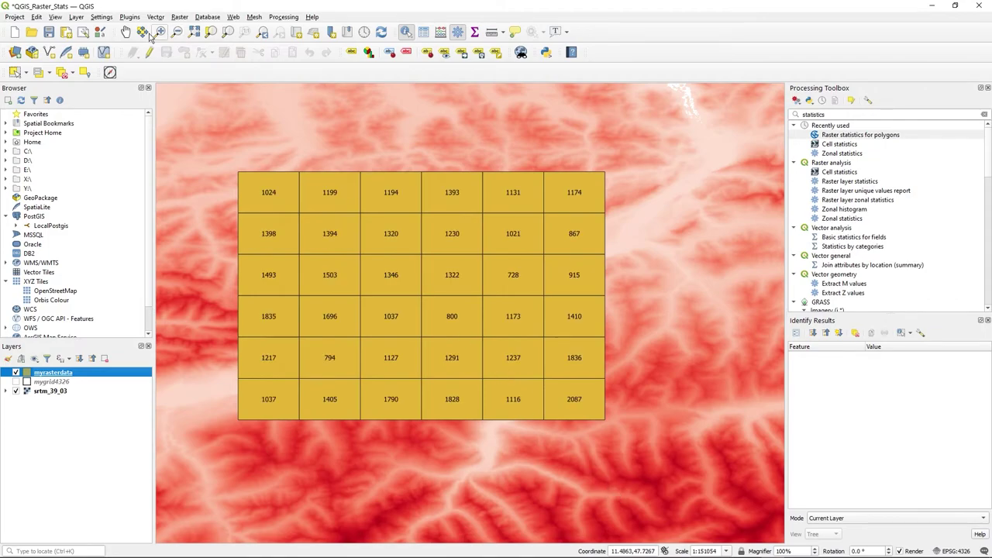
{"action": "left_click", "coordinate": [126, 32]}
{"action": "left_click_drag", "start_coordinate": [304, 203], "coordinate": [357, 250]}
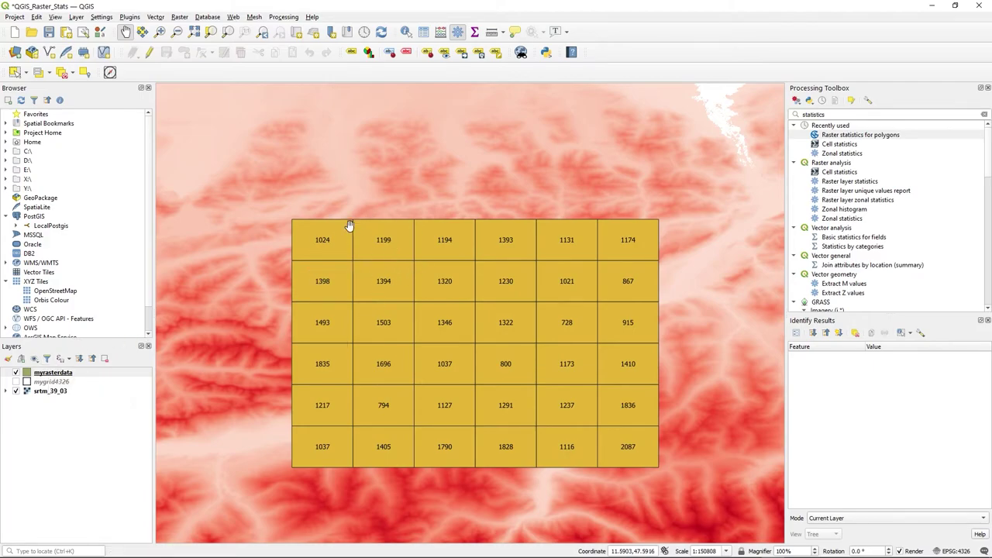
{"action": "left_click", "coordinate": [49, 374]}
{"action": "double_click", "coordinate": [50, 374]}
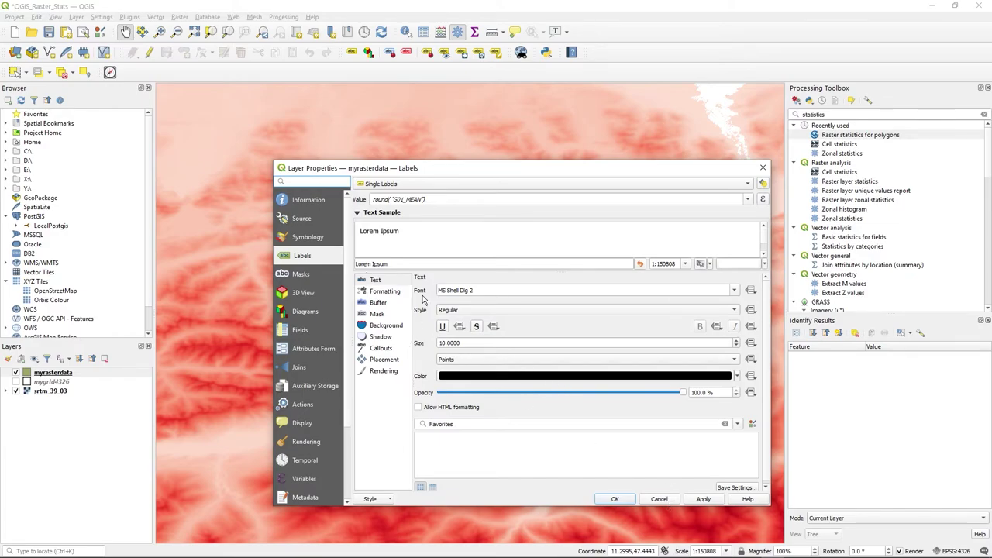
- Dismiss the layer properties and add the Orbis Colour XYZ basemap to the map
{"action": "left_click", "coordinate": [658, 498]}
{"action": "left_click", "coordinate": [53, 301]}
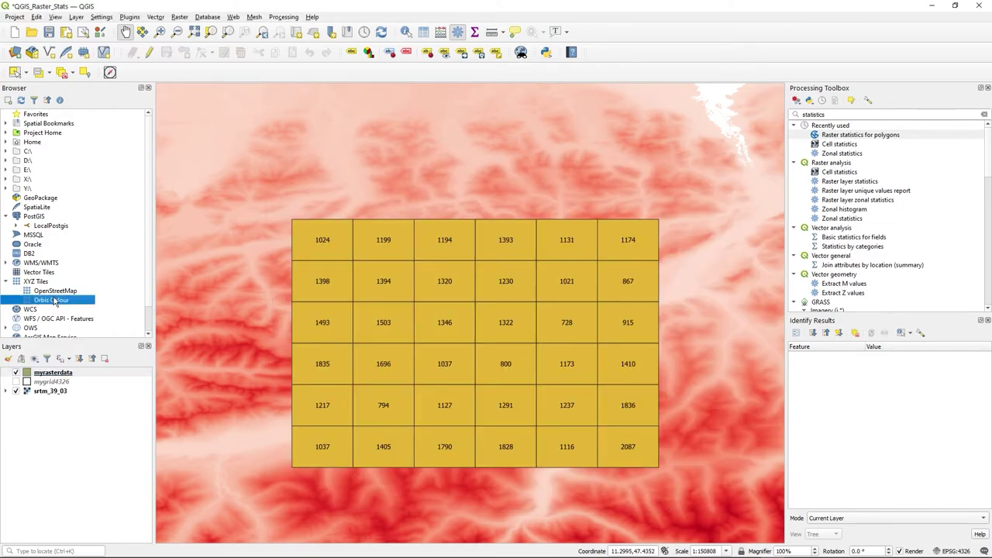
{"action": "double_click", "coordinate": [53, 301]}
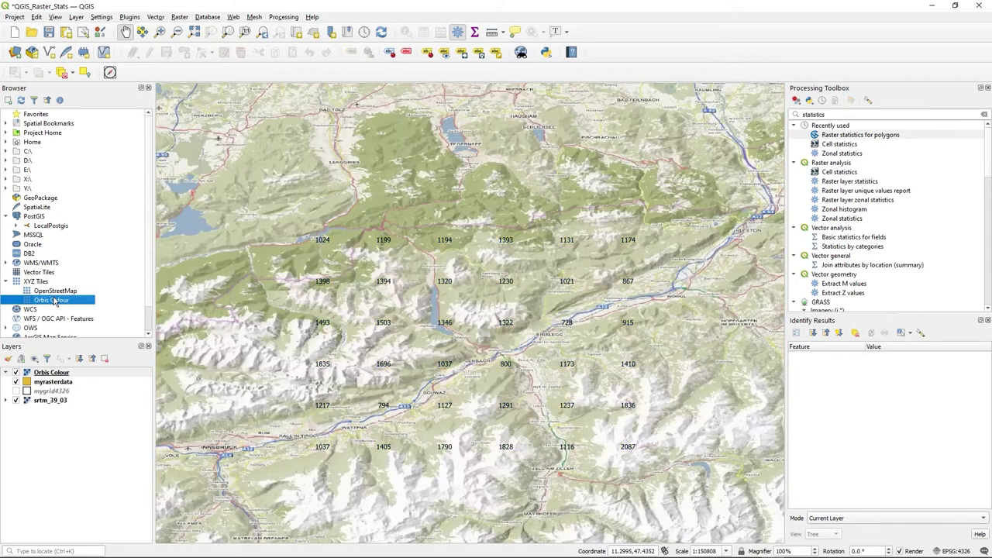
- Reorder layers so Orbis Colour sits below myrasterdata, then reselect the grid layer
{"action": "left_click", "coordinate": [52, 374]}
{"action": "left_click_drag", "start_coordinate": [53, 374], "coordinate": [77, 370]}
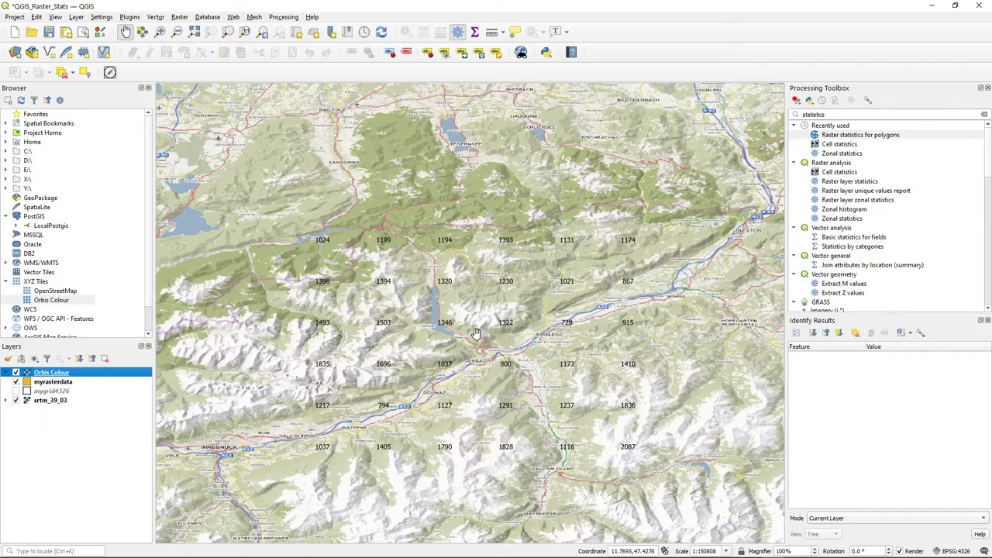
{"action": "scroll", "coordinate": [475, 331], "scroll_direction": "down", "scroll_amount": 1}
{"action": "scroll", "coordinate": [515, 338], "scroll_direction": "up", "scroll_amount": 1}
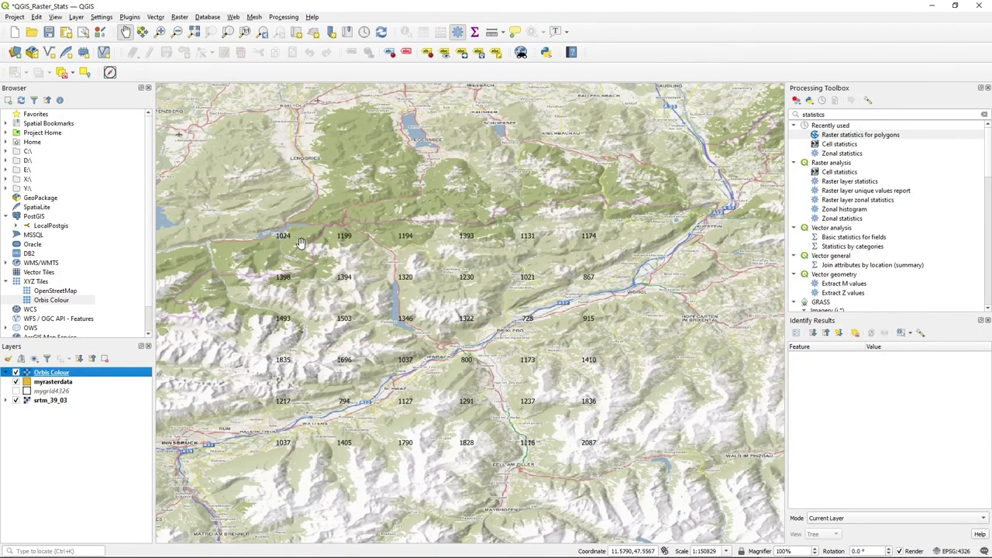
{"action": "left_click_drag", "start_coordinate": [43, 375], "coordinate": [44, 392]}
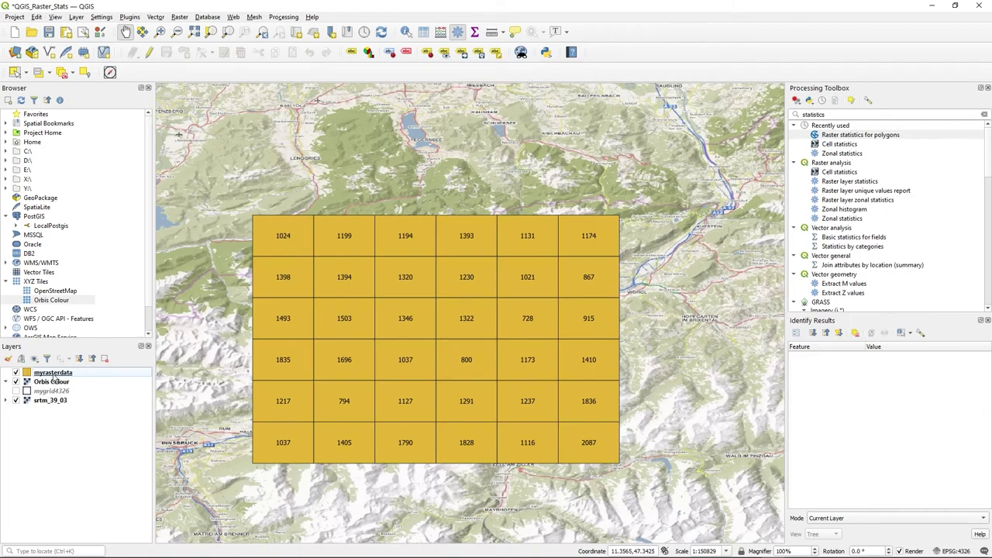
{"action": "left_click", "coordinate": [54, 375]}
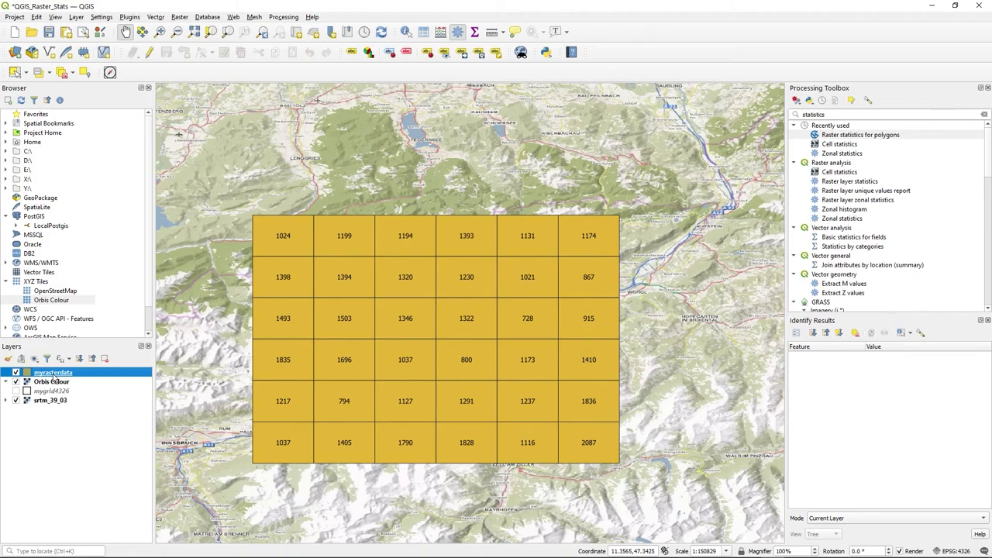
- Set the myrasterdata grid layer's rendering opacity to about 36% so the Orbis Colour basemap shows through
{"action": "double_click", "coordinate": [53, 377]}
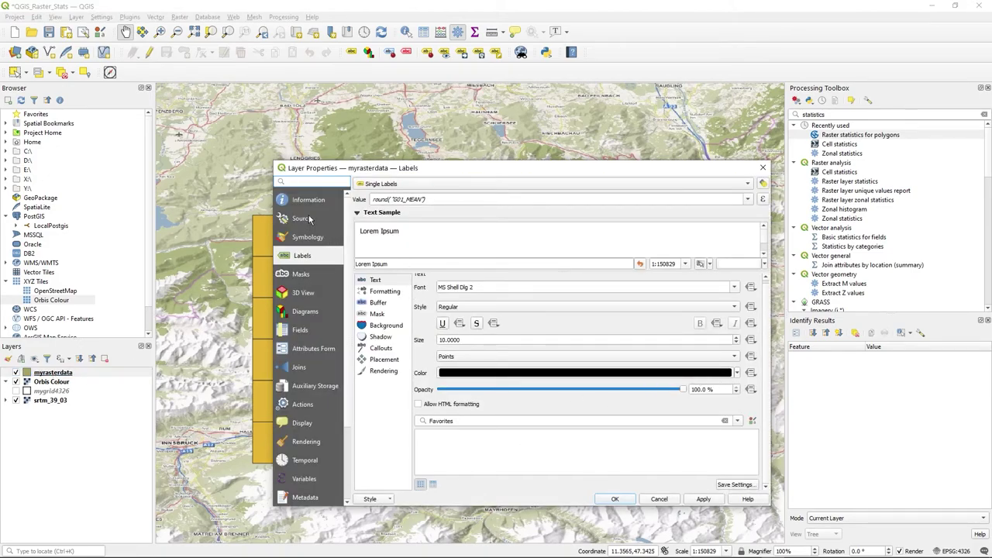
{"action": "left_click", "coordinate": [304, 240]}
{"action": "scroll", "coordinate": [757, 422], "scroll_direction": "down", "scroll_amount": 1}
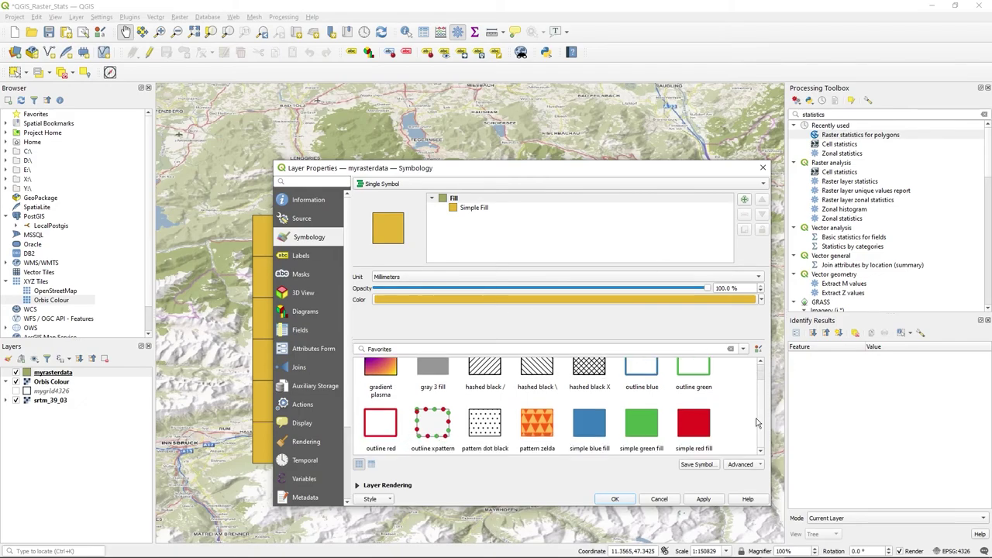
{"action": "left_click", "coordinate": [359, 485]}
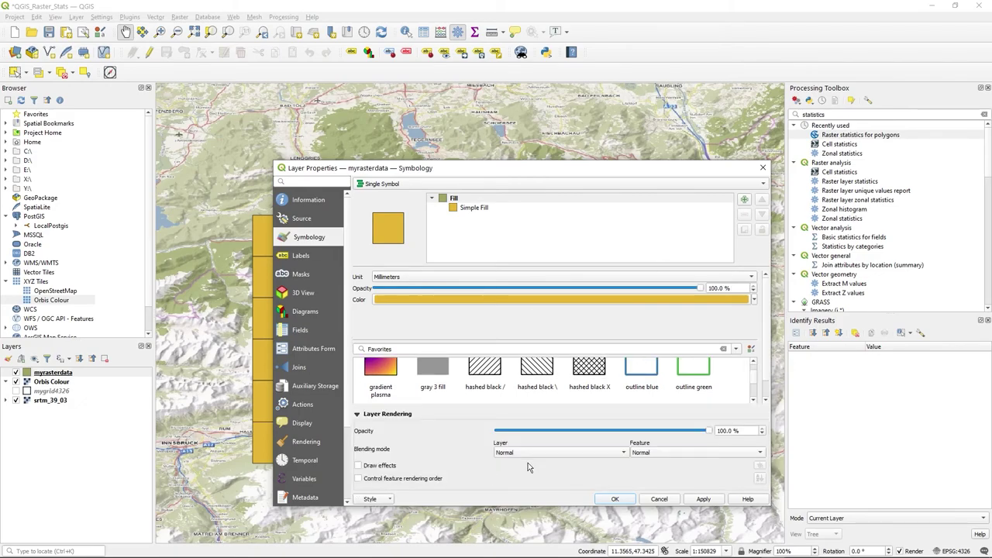
{"action": "left_click_drag", "start_coordinate": [706, 431], "coordinate": [575, 432]}
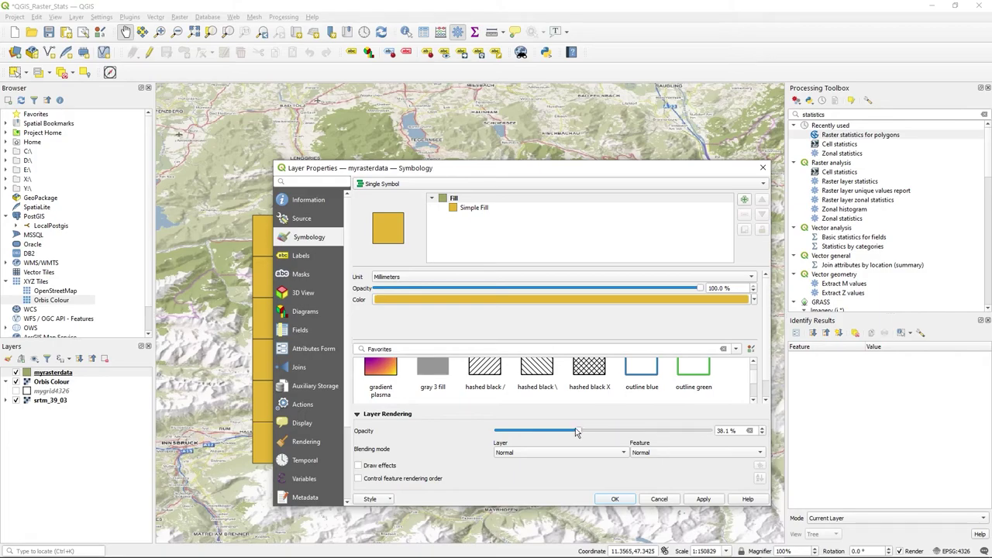
{"action": "left_click_drag", "start_coordinate": [482, 175], "coordinate": [597, 119]}
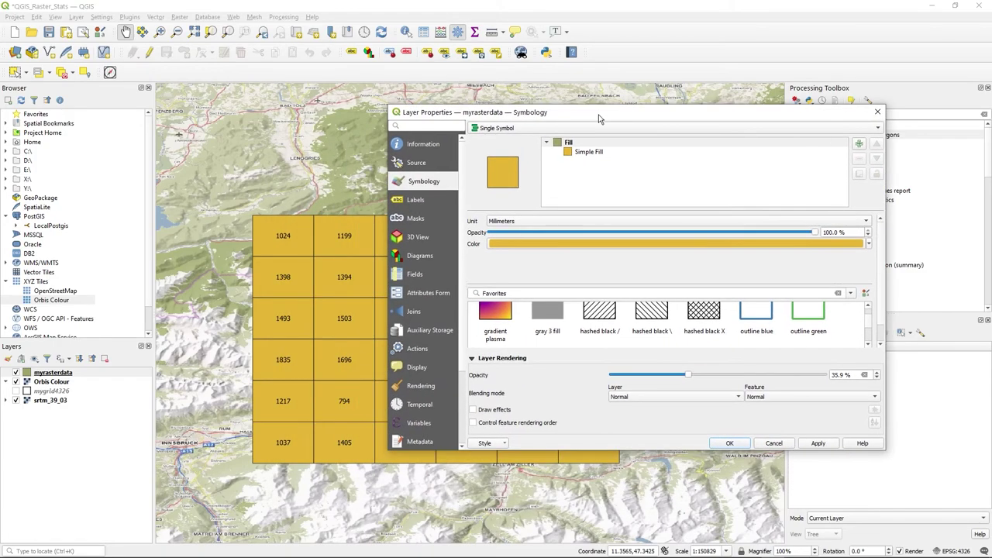
{"action": "left_click", "coordinate": [819, 443]}
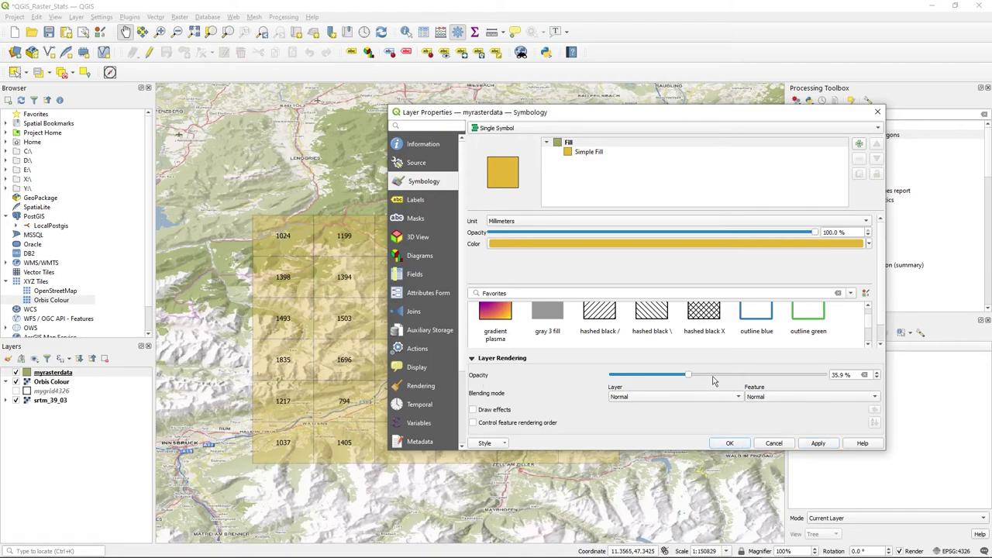
{"action": "left_click", "coordinate": [730, 443]}
{"action": "left_click_drag", "start_coordinate": [643, 336], "coordinate": [696, 308]}
{"action": "scroll", "coordinate": [590, 344], "scroll_direction": "down", "scroll_amount": 1}
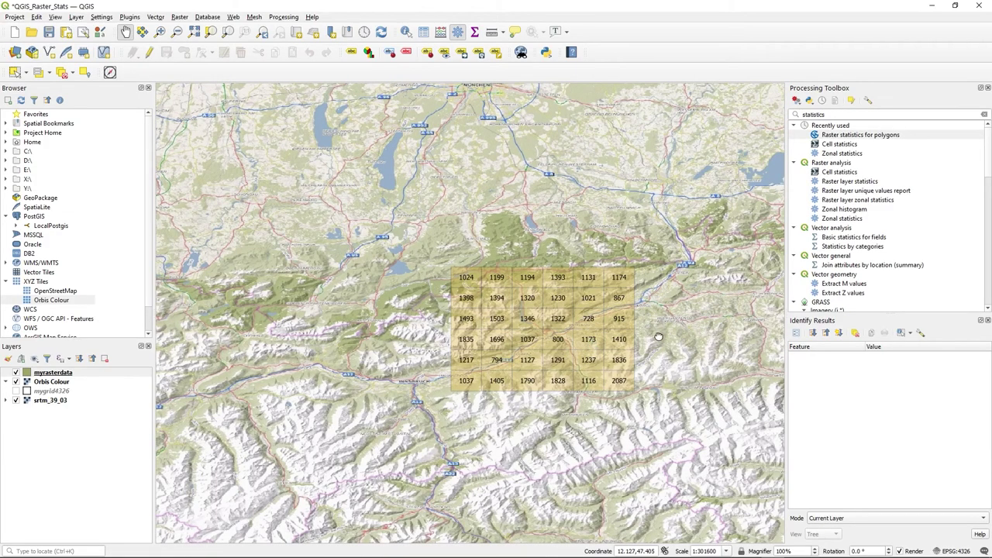
{"action": "left_click_drag", "start_coordinate": [660, 332], "coordinate": [589, 354]}
{"action": "scroll", "coordinate": [465, 370], "scroll_direction": "up", "scroll_amount": 1}
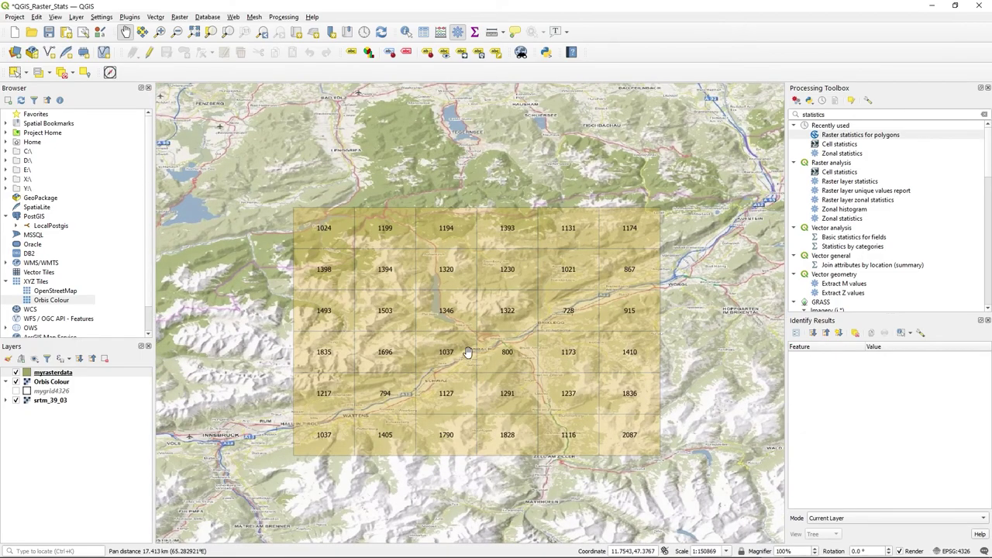
{"action": "scroll", "coordinate": [549, 341], "scroll_direction": "down", "scroll_amount": 1}
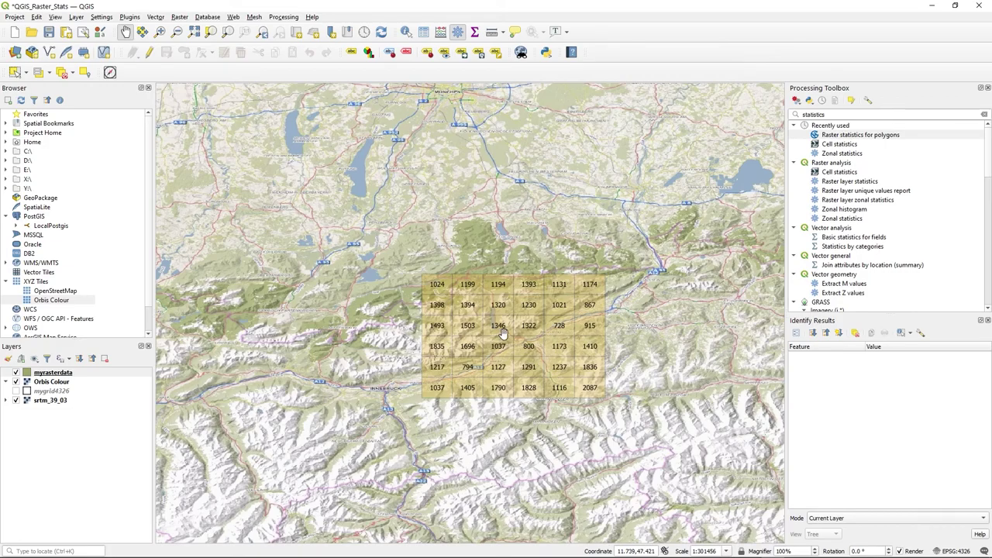
{"action": "scroll", "coordinate": [503, 333], "scroll_direction": "up", "scroll_amount": 2}
{"action": "scroll", "coordinate": [503, 333], "scroll_direction": "down", "scroll_amount": 2}
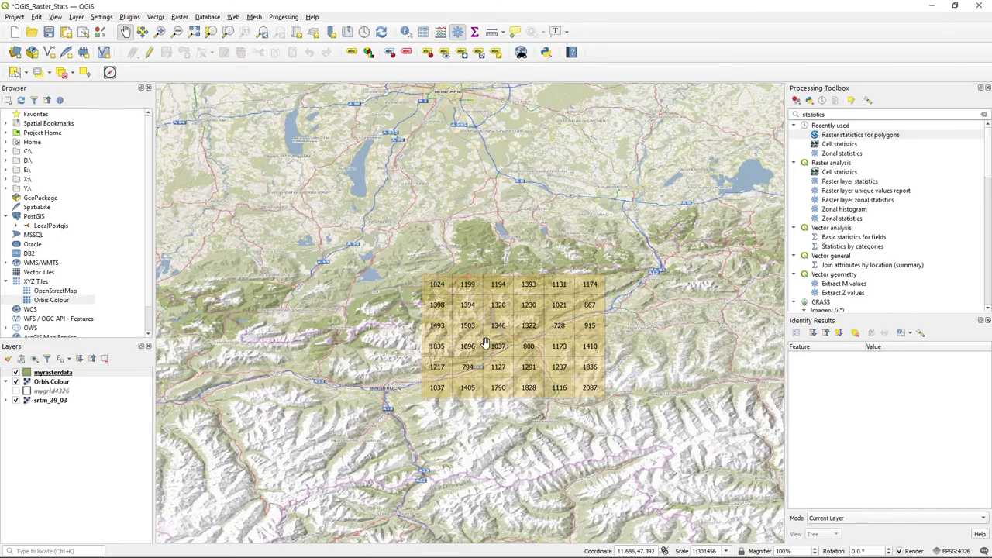
{"action": "left_click", "coordinate": [855, 135]}
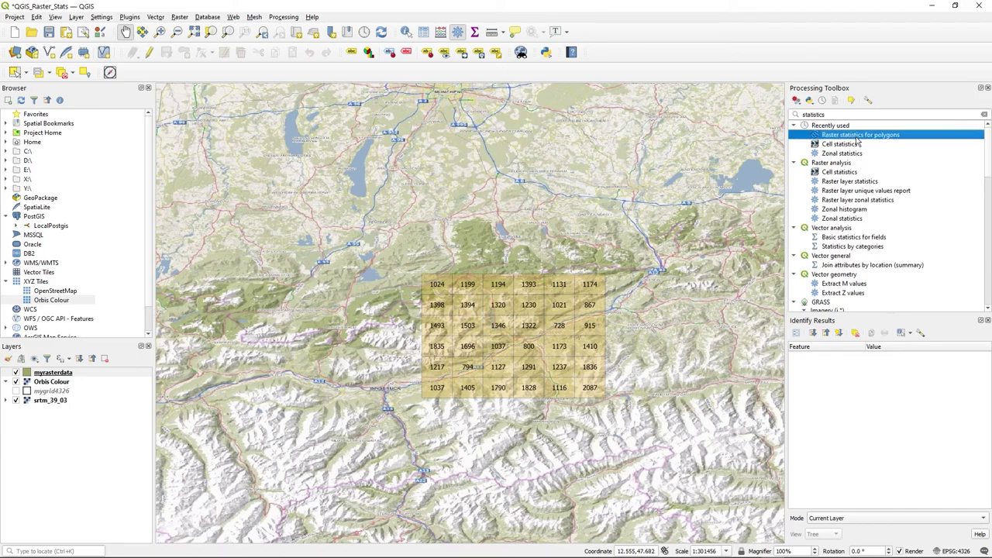